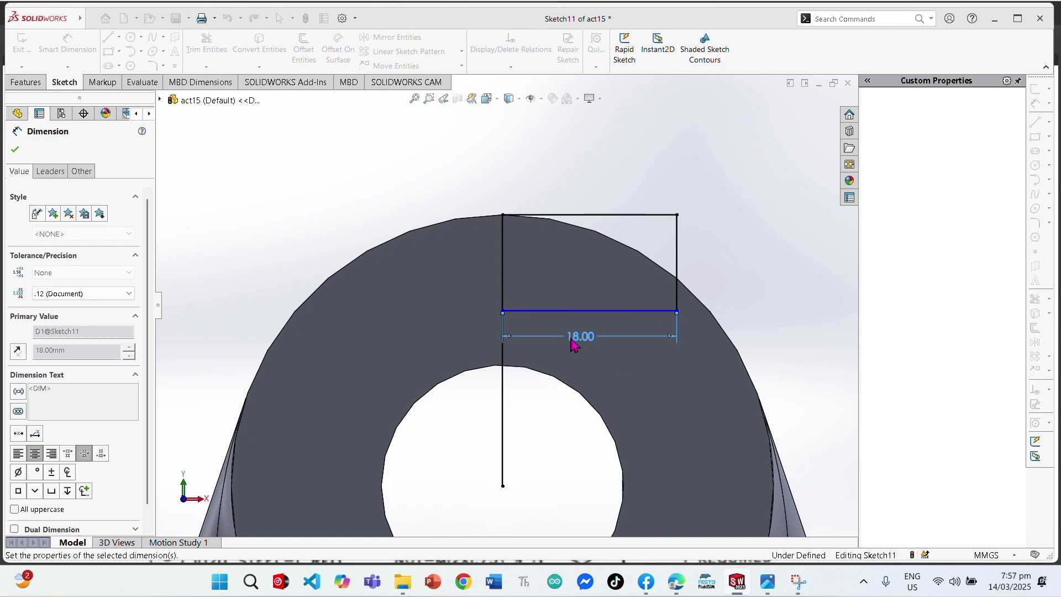
Set the rectangle's width to 20 mm and draw a second corner rectangle about 31 mm wide from its lower outer corner past the centre line
click(25, 82)
click(17, 148)
middle_drag(415, 232, 326, 260)
click(66, 82)
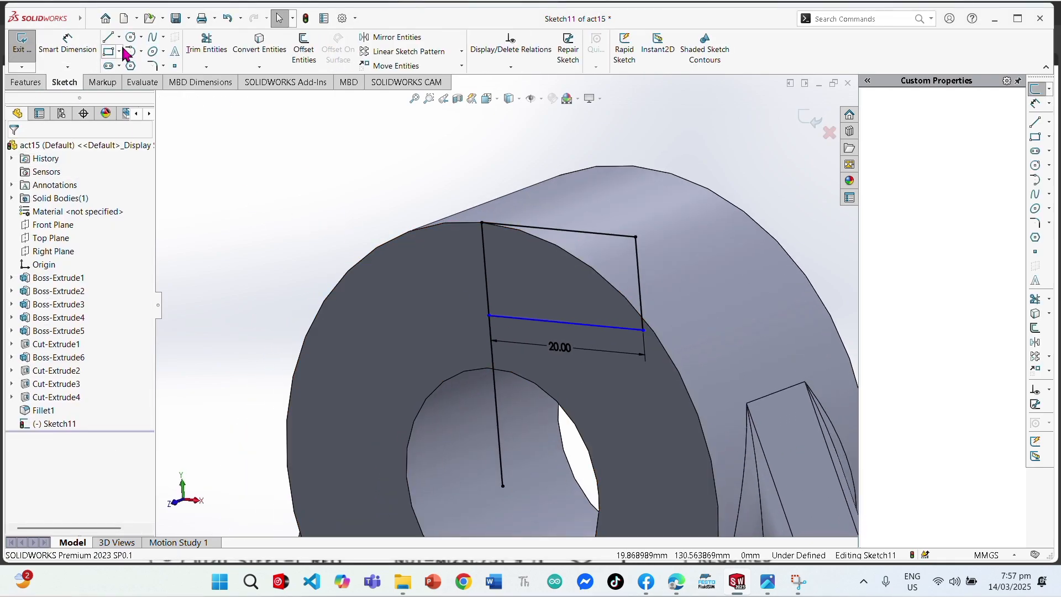
click(109, 51)
click(644, 330)
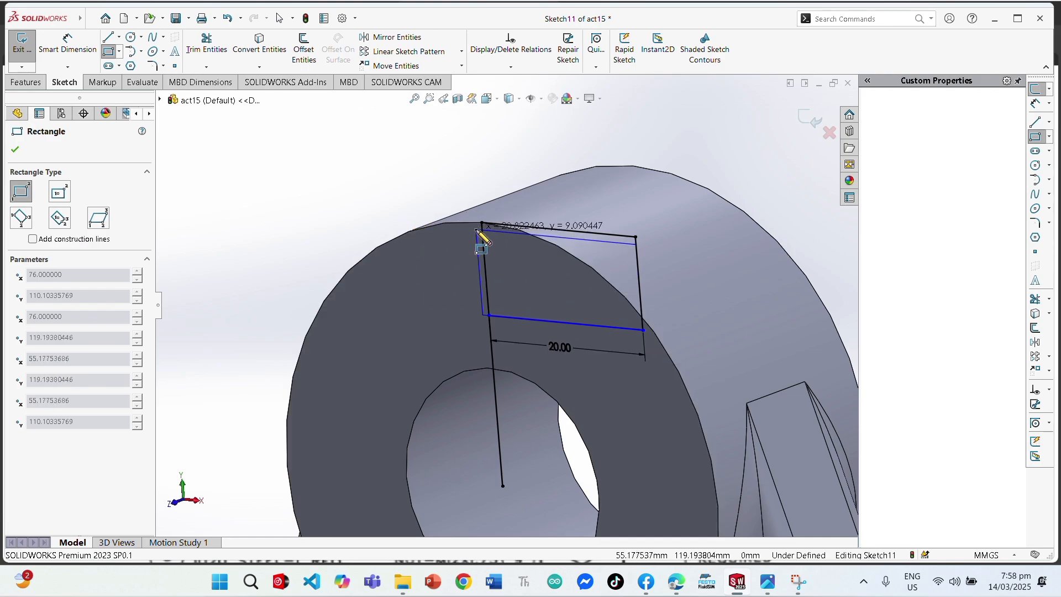
click(398, 217)
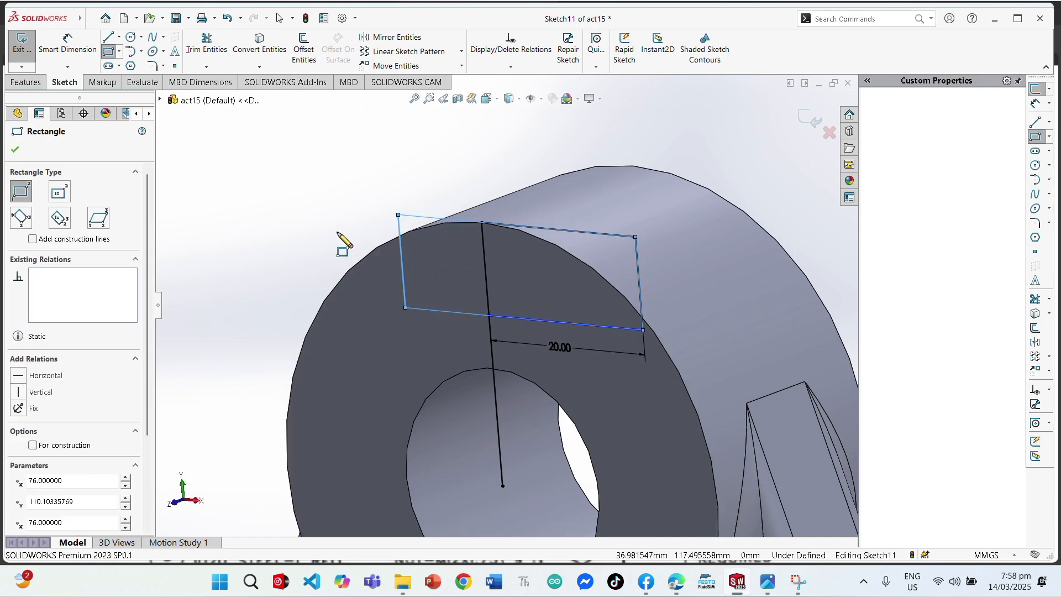
Dimension the new rectangle's bottom edge and set its width to 40 mm
click(67, 44)
click(417, 307)
click(423, 331)
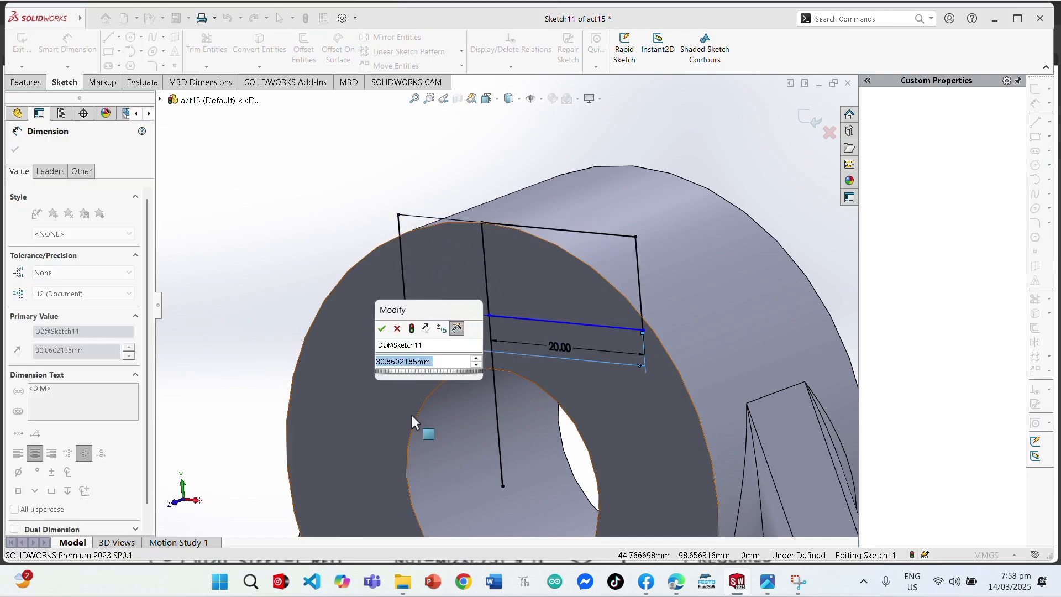
text(40)
key(Return)
key(Escape)
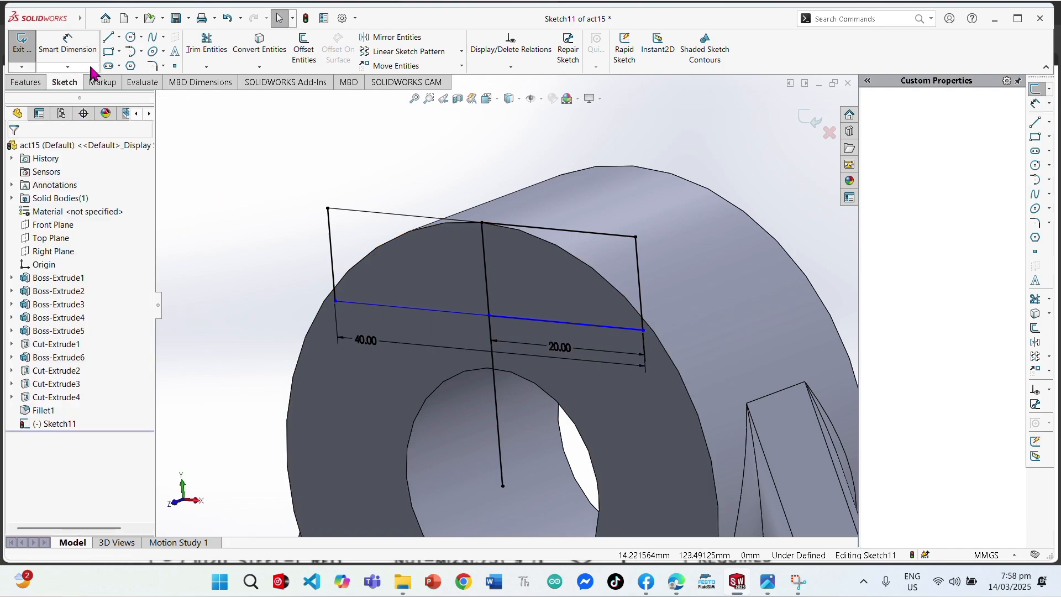
Trim away the vertical line segment inside the 40 mm rectangle
click(207, 44)
drag(561, 284, 465, 270)
key(Escape)
Extrude the two rectangle regions outside the circular face 26 mm in the reversed direction, along the cylinder
click(26, 82)
click(28, 48)
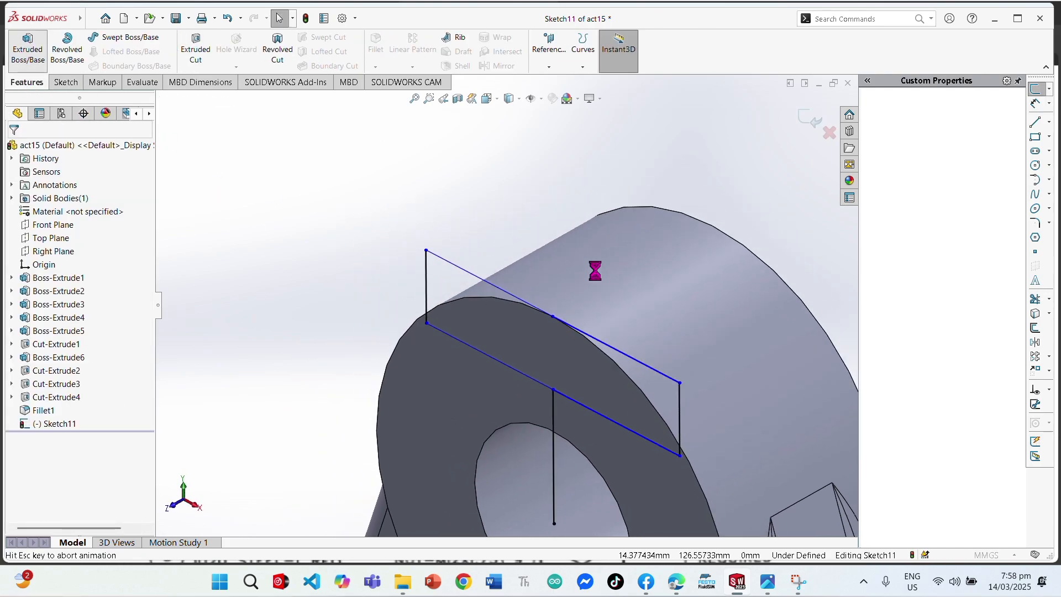
click(500, 328)
click(624, 401)
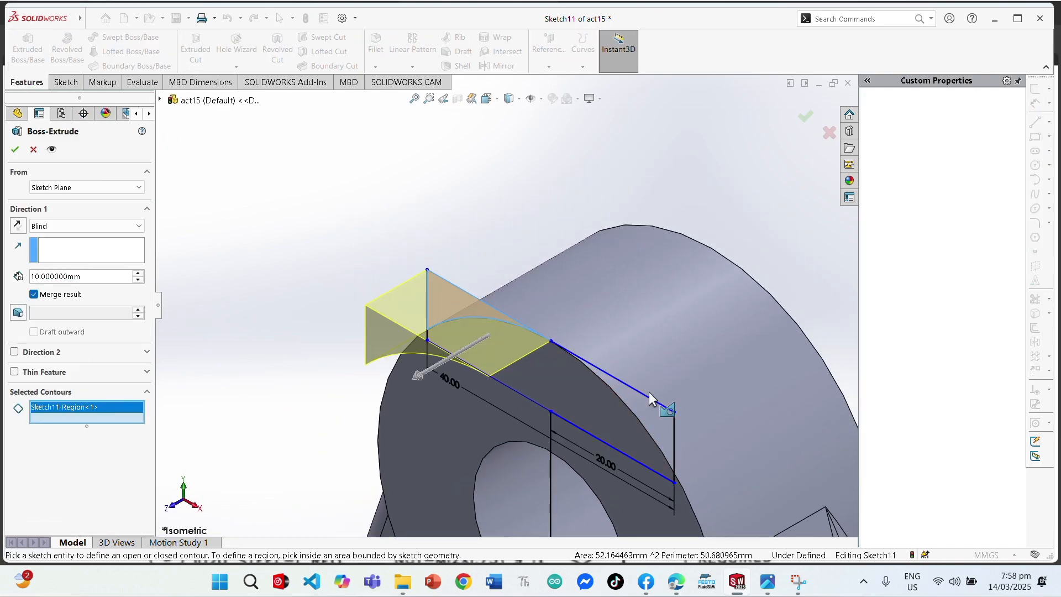
click(21, 227)
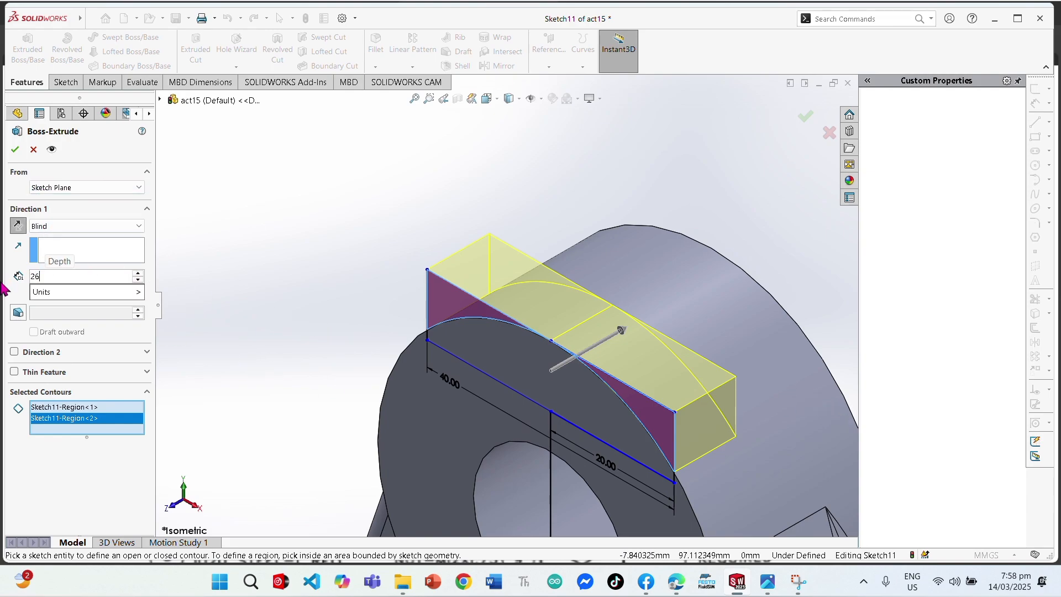
key(Return)
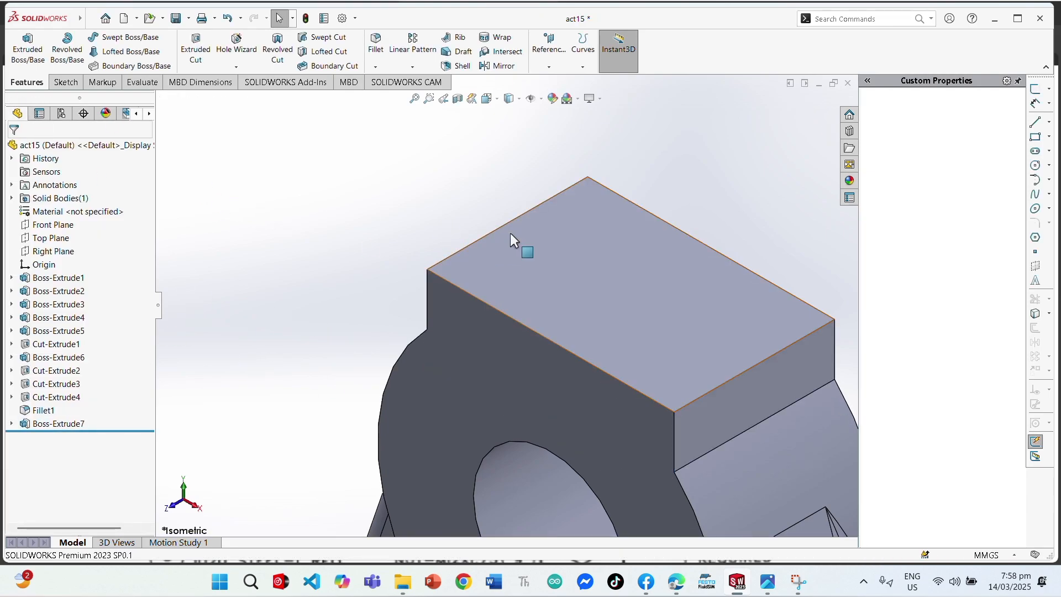
Start a sketch on the top face of the new block and draw a corner rectangle covering the whole face
scroll(510, 234, up, 5)
middle_drag(575, 301, 637, 227)
scroll(530, 338, down, 4)
mouse_move(537, 326)
middle_down()
mouse_move(521, 349)
mouse_move(506, 348)
middle_up()
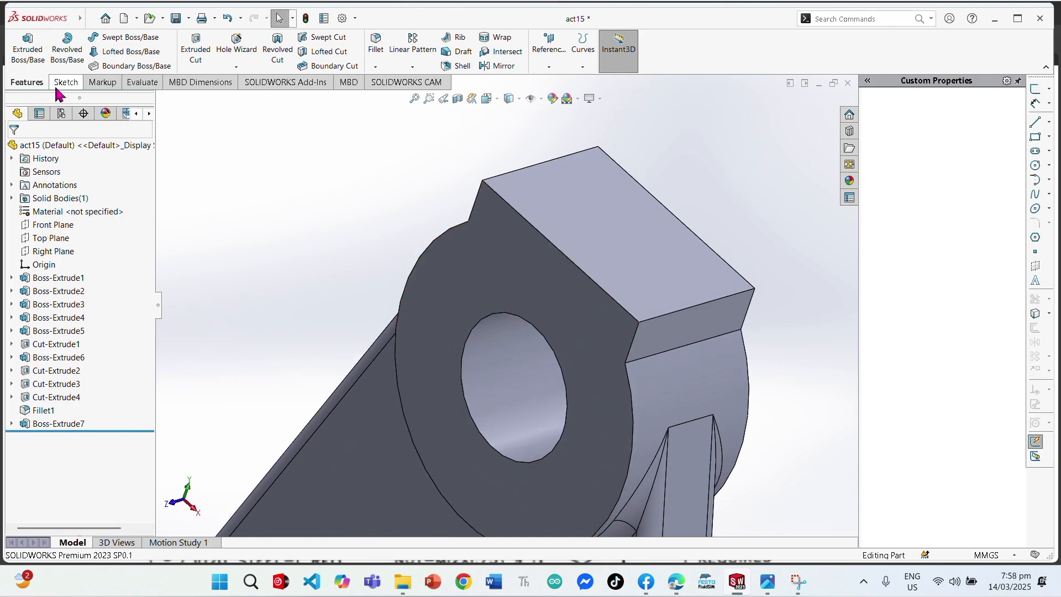
click(61, 82)
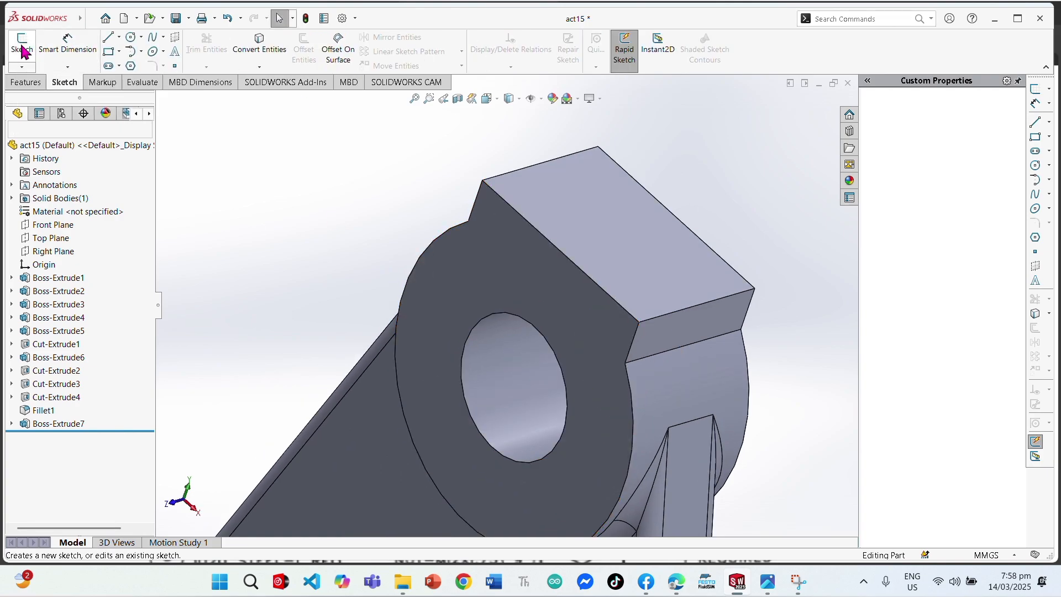
click(22, 53)
click(585, 249)
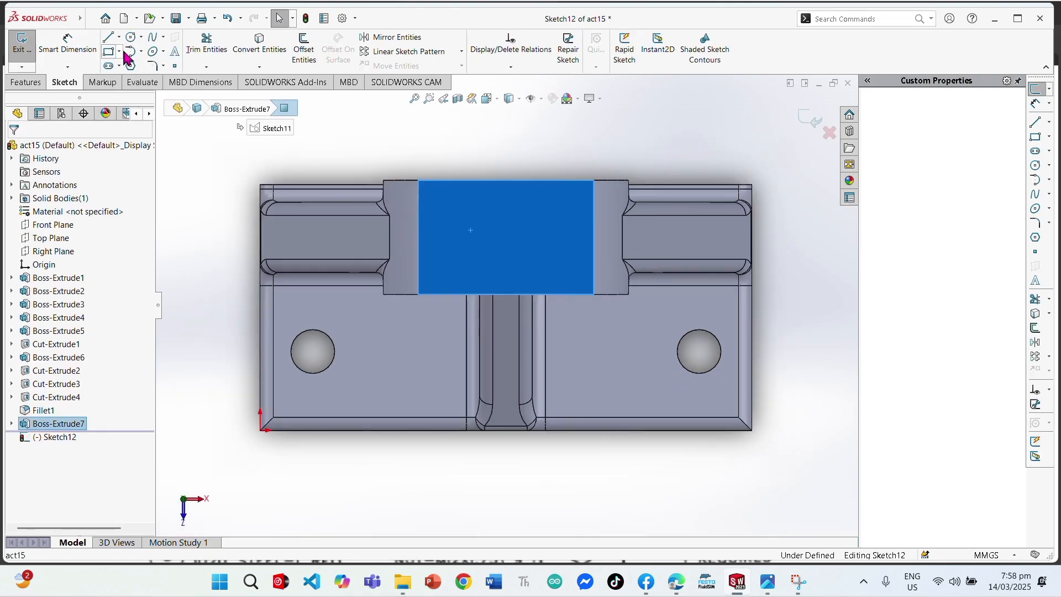
click(109, 52)
click(419, 180)
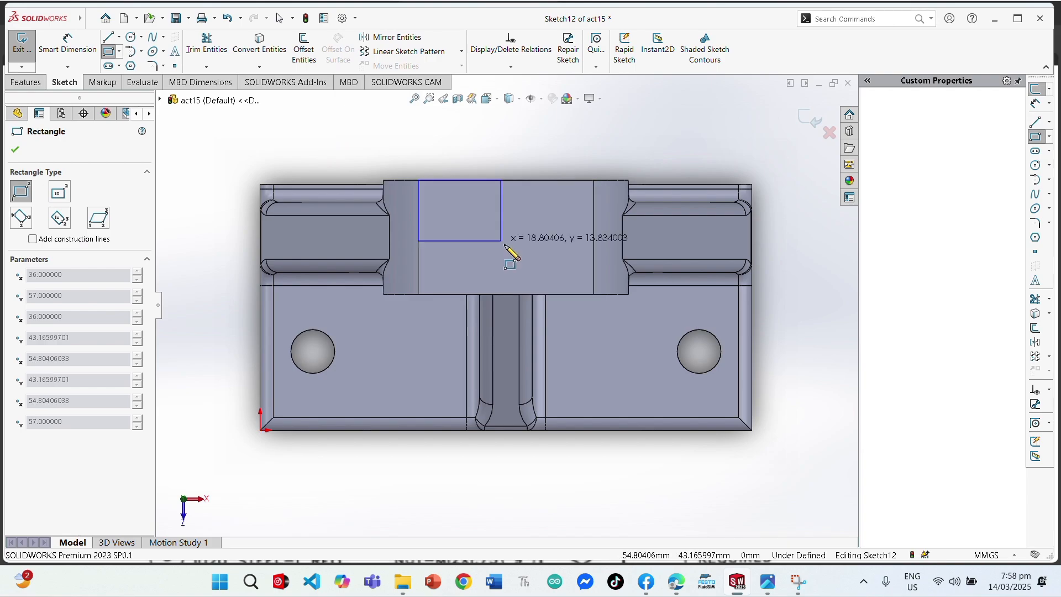
click(593, 294)
key(Escape)
Extrude the rectangle 26 mm downward into the cylinder by reversing the direction, with the result merged
middle_drag(516, 299, 516, 221)
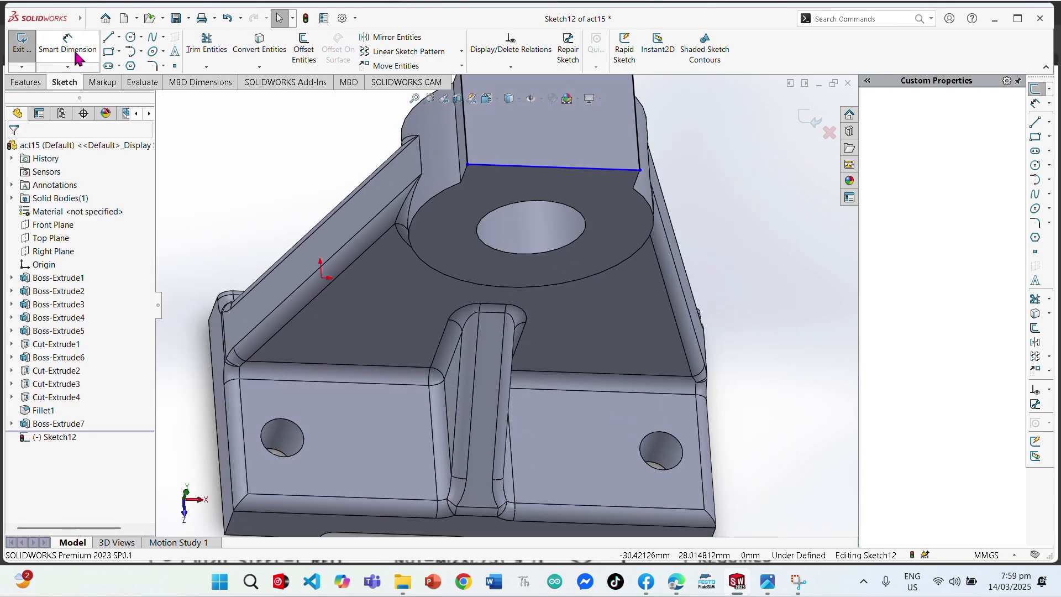
click(25, 82)
click(28, 50)
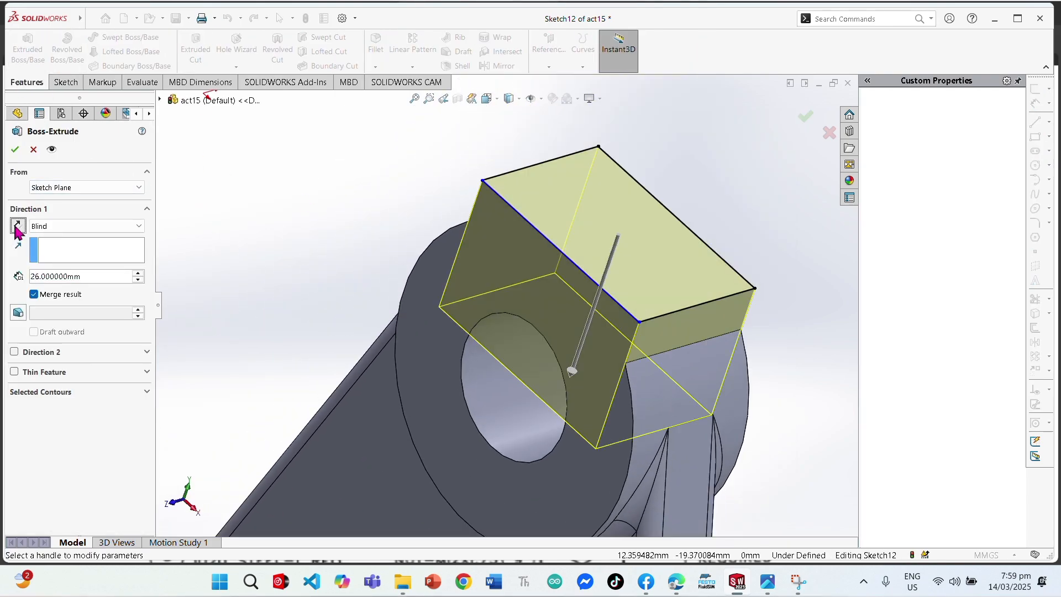
click(16, 227)
click(15, 149)
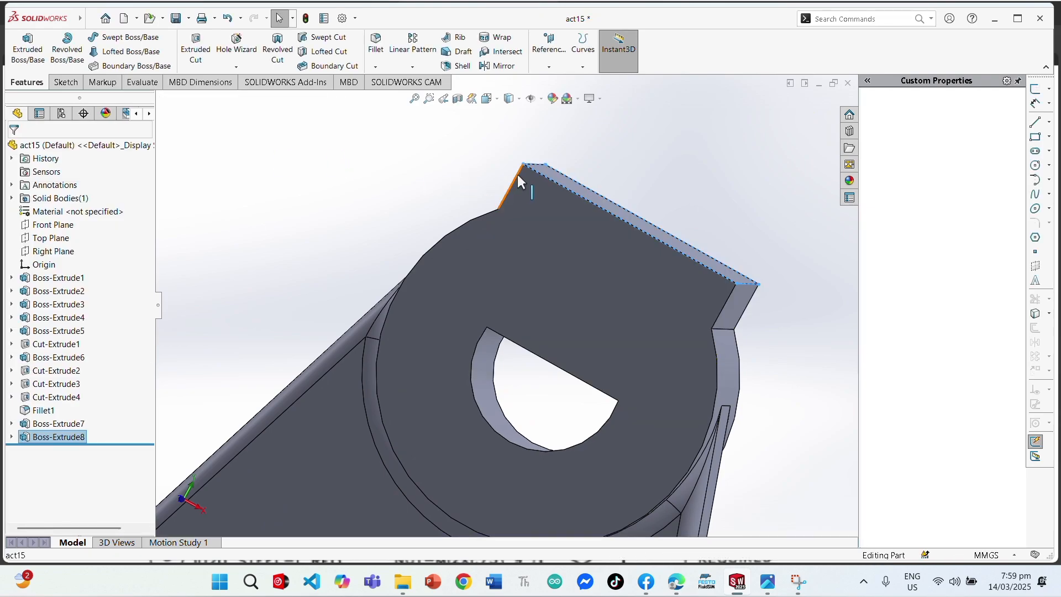
Start a sketch on the block's top face and draw a diagonal line between its opposite corners
middle_drag(518, 174, 632, 166)
scroll(670, 129, down, 3)
click(64, 82)
click(22, 44)
scroll(507, 304, up, 1)
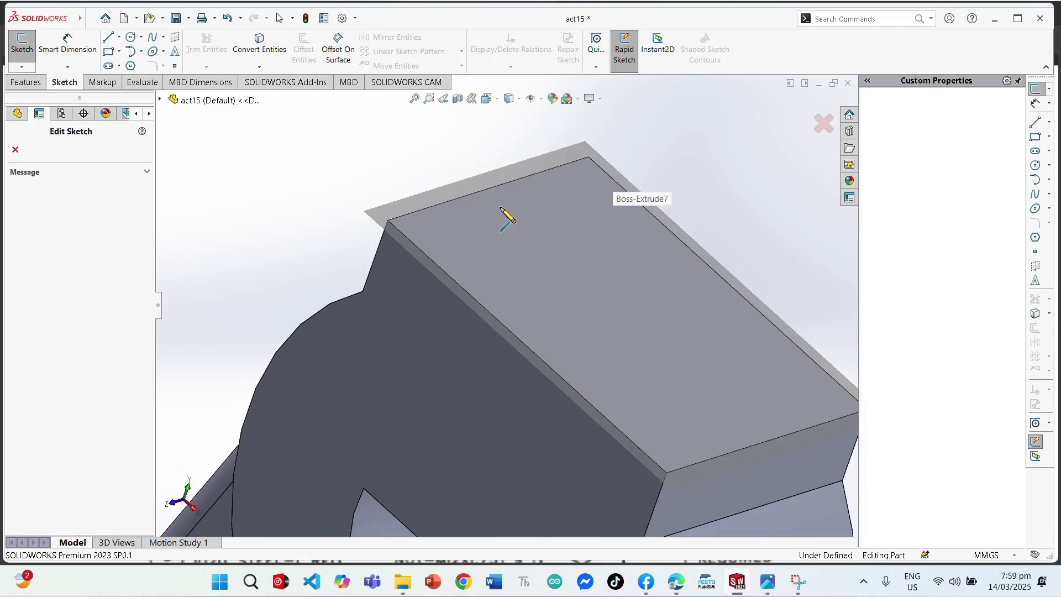
click(501, 209)
key(l)
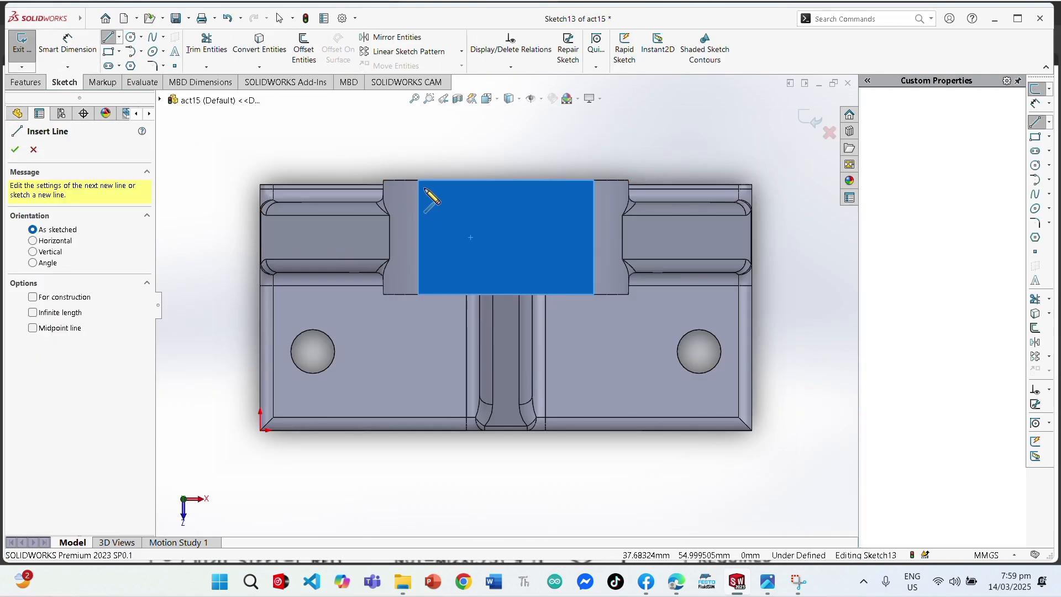
click(419, 181)
click(594, 294)
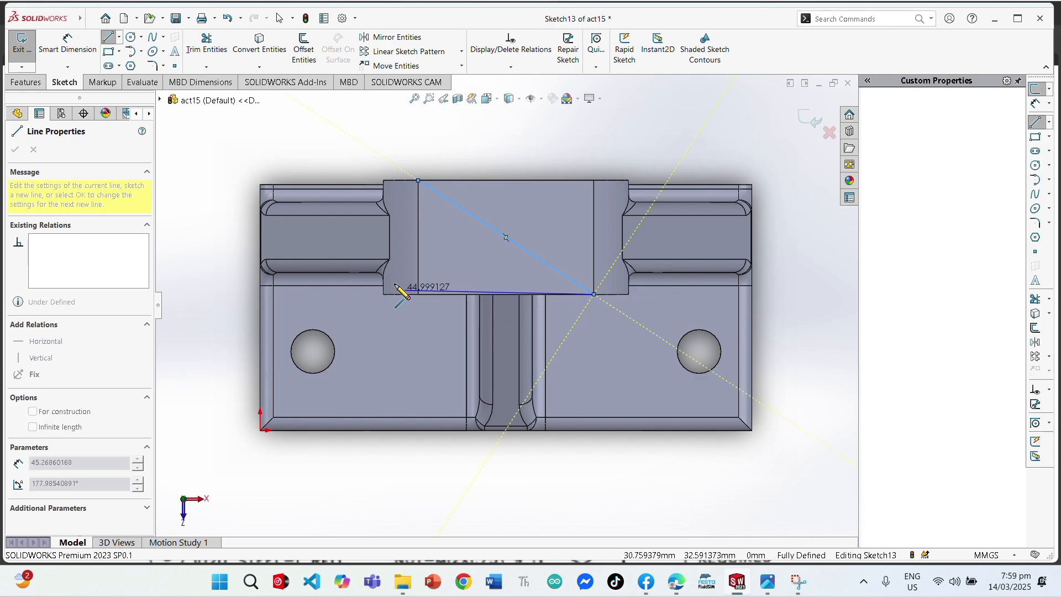
key(Escape)
click(131, 37)
scroll(507, 240, up, 5)
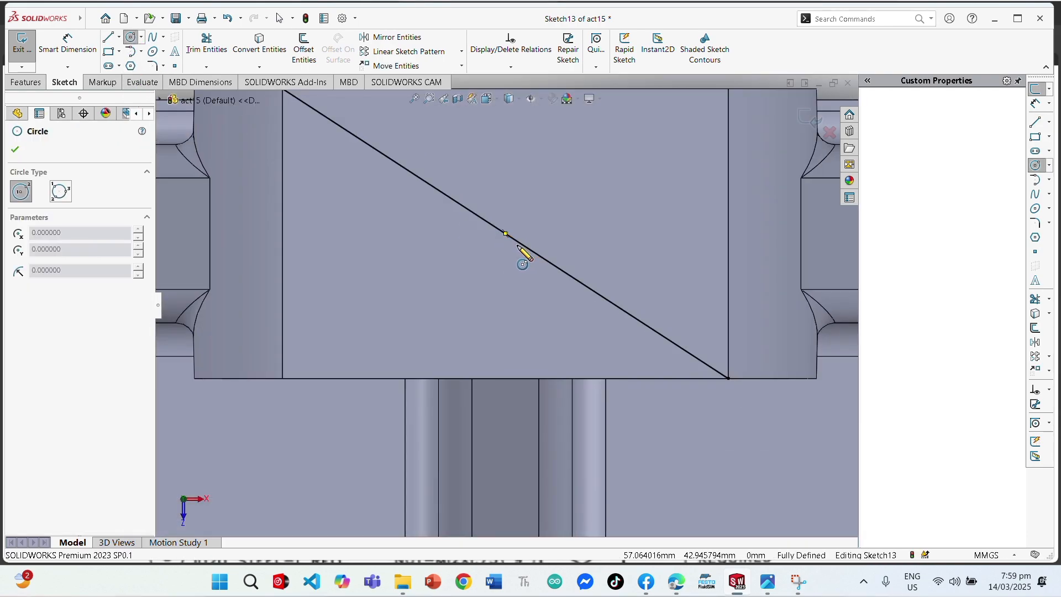
click(505, 234)
key(Escape)
Draw a circle about 6 mm in diameter centred on the midpoint of the diagonal
scroll(472, 243, up, 3)
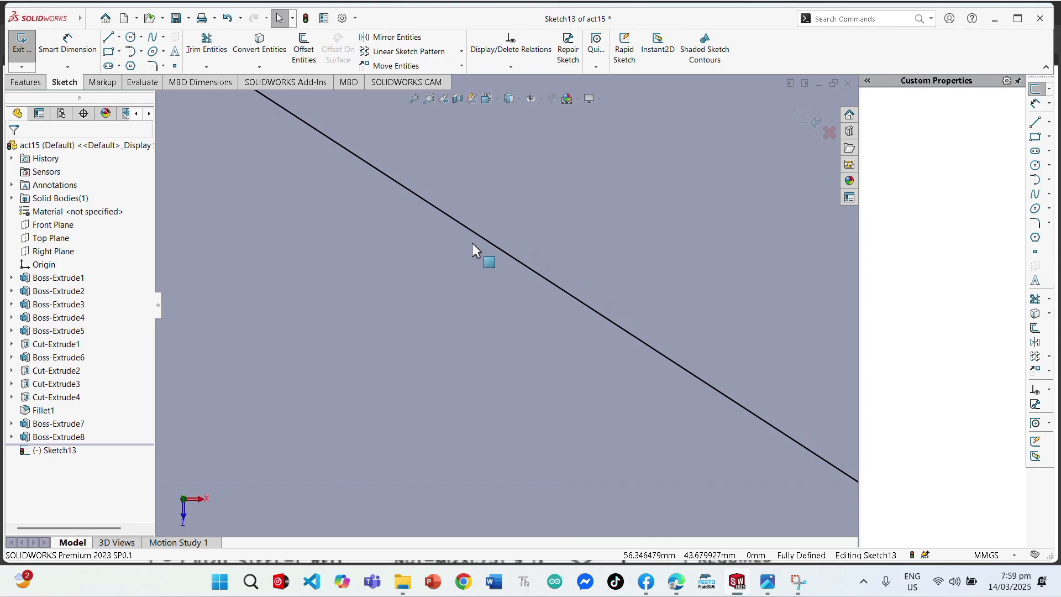
click(132, 39)
click(524, 327)
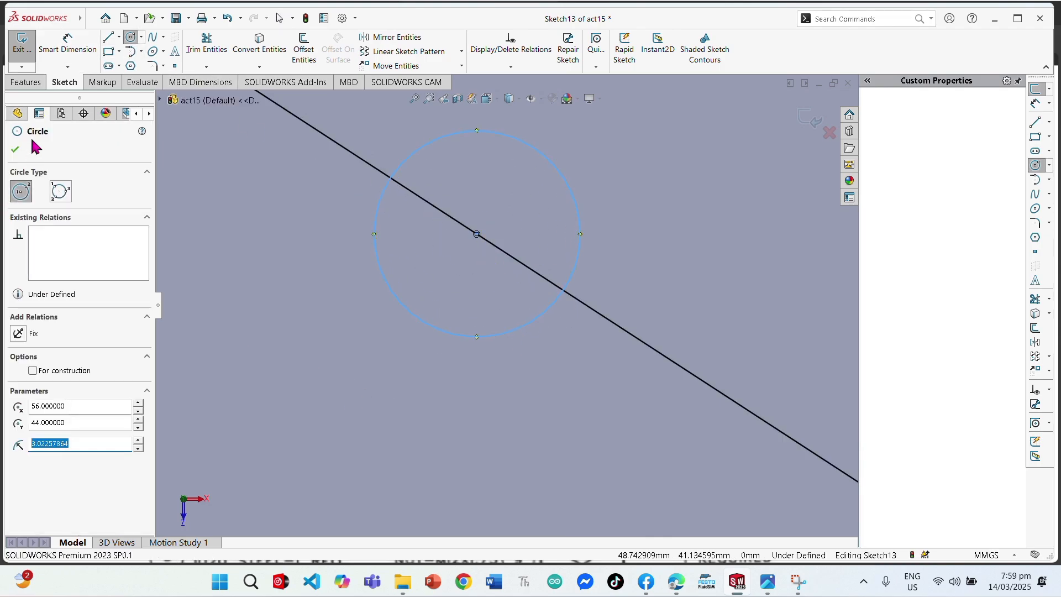
key(Escape)
click(130, 38)
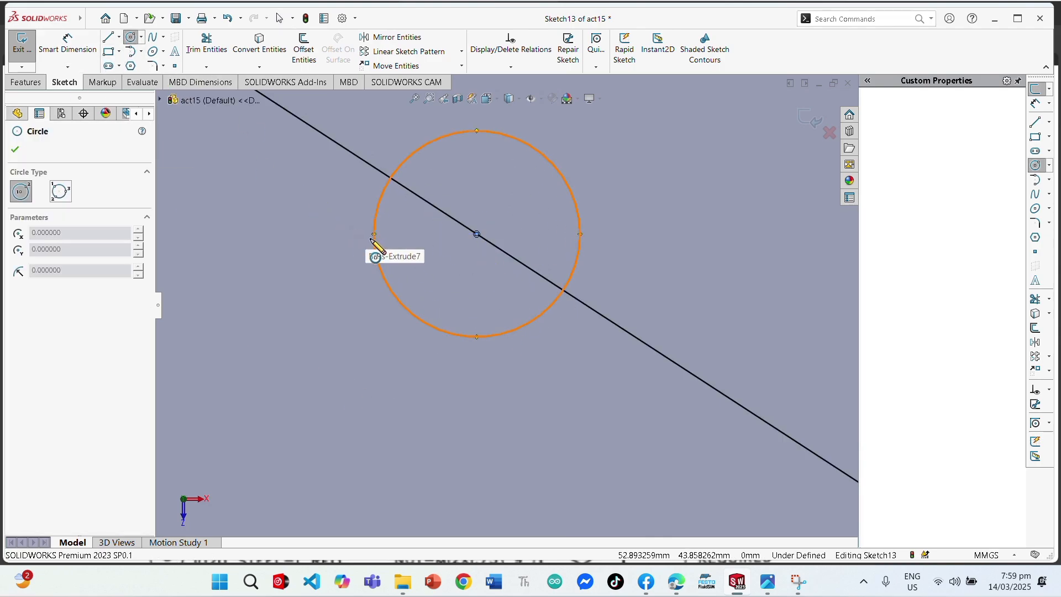
click(371, 238)
key(Escape)
Dimension the circle and set its diameter to 8 mm
click(88, 58)
click(376, 230)
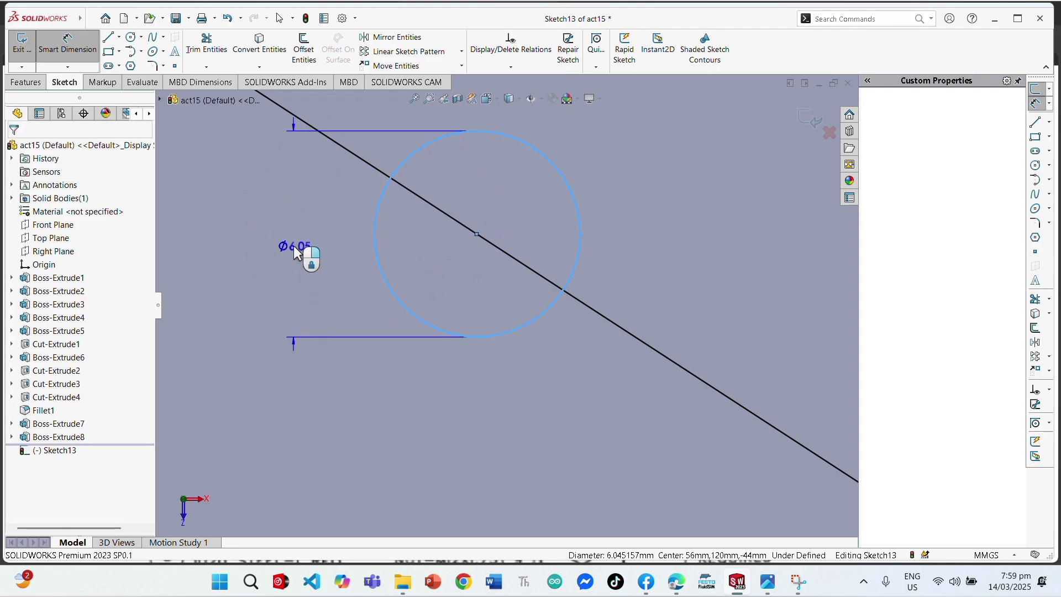
click(293, 245)
text(8)
key(Return)
scroll(464, 267, up, 6)
key(Escape)
middle_drag(479, 263, 460, 283)
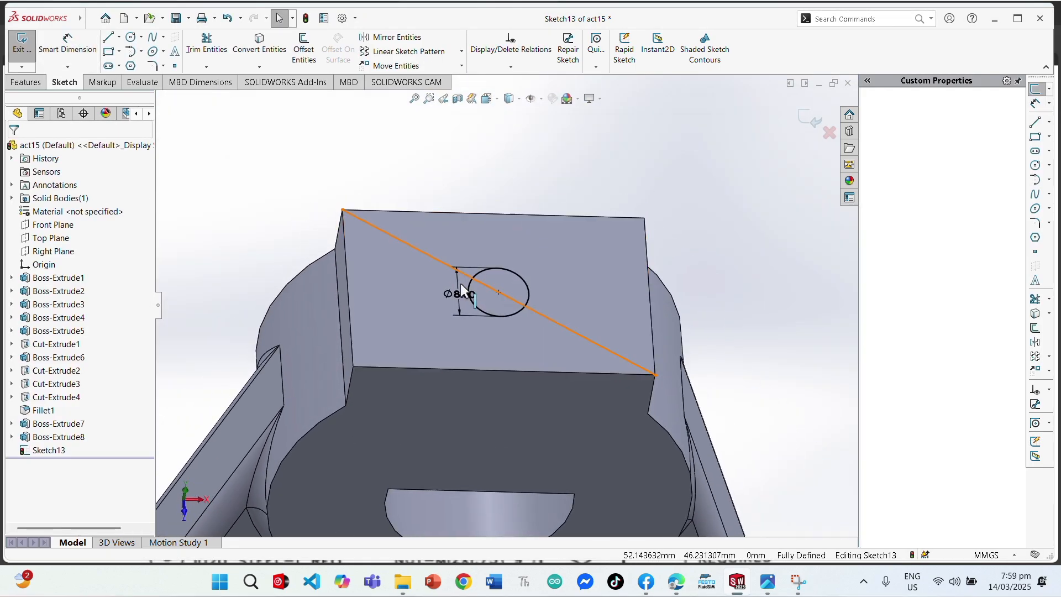
click(26, 82)
click(195, 54)
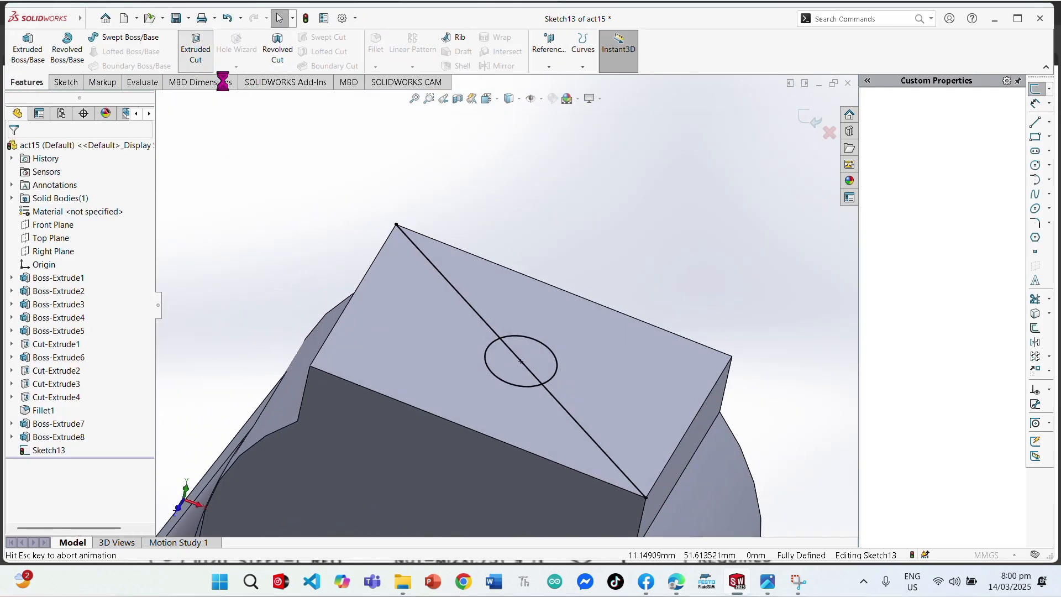
key(Escape)
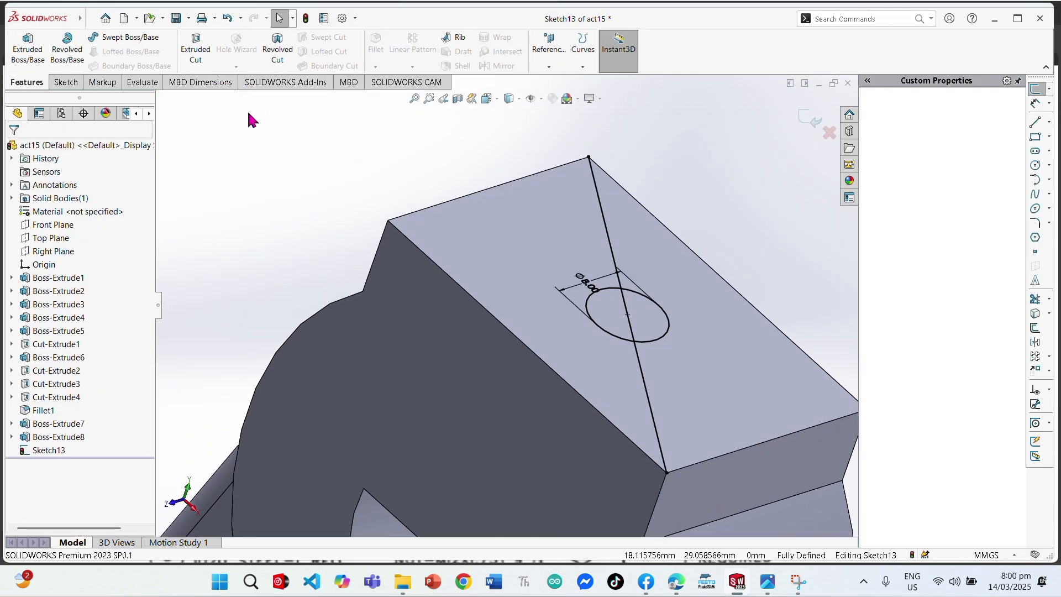
click(66, 86)
click(22, 86)
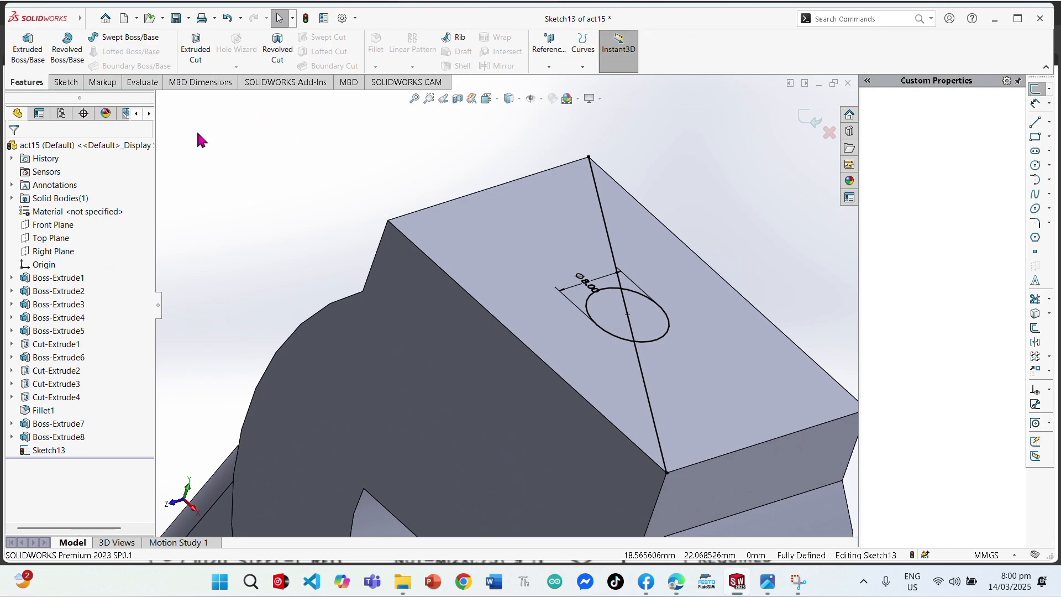
click(805, 128)
click(27, 49)
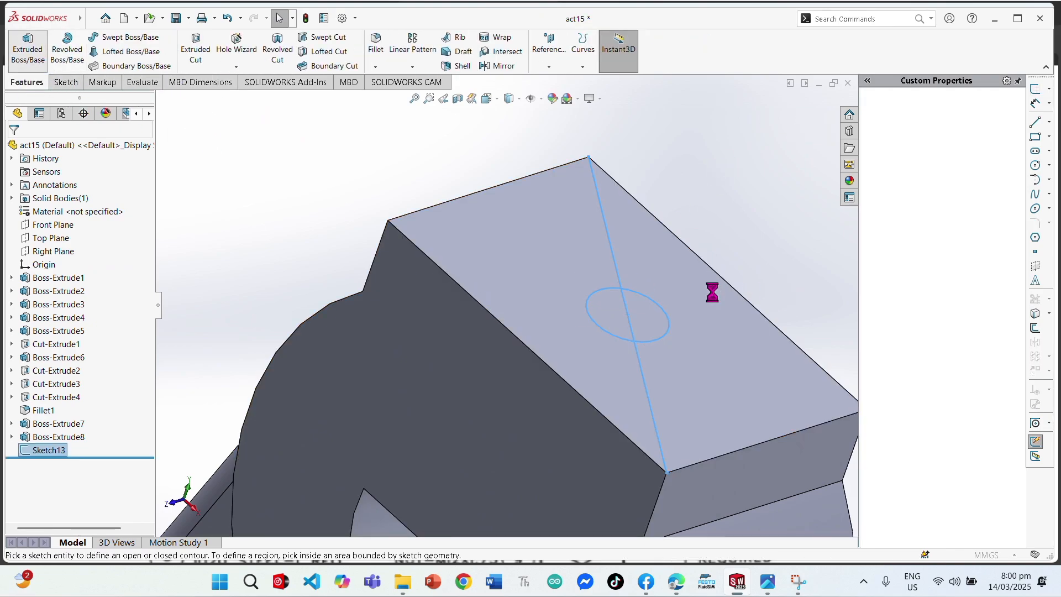
click(612, 320)
click(33, 150)
Cut-extrude both halves of the circle to a blind depth of 26 mm
click(196, 49)
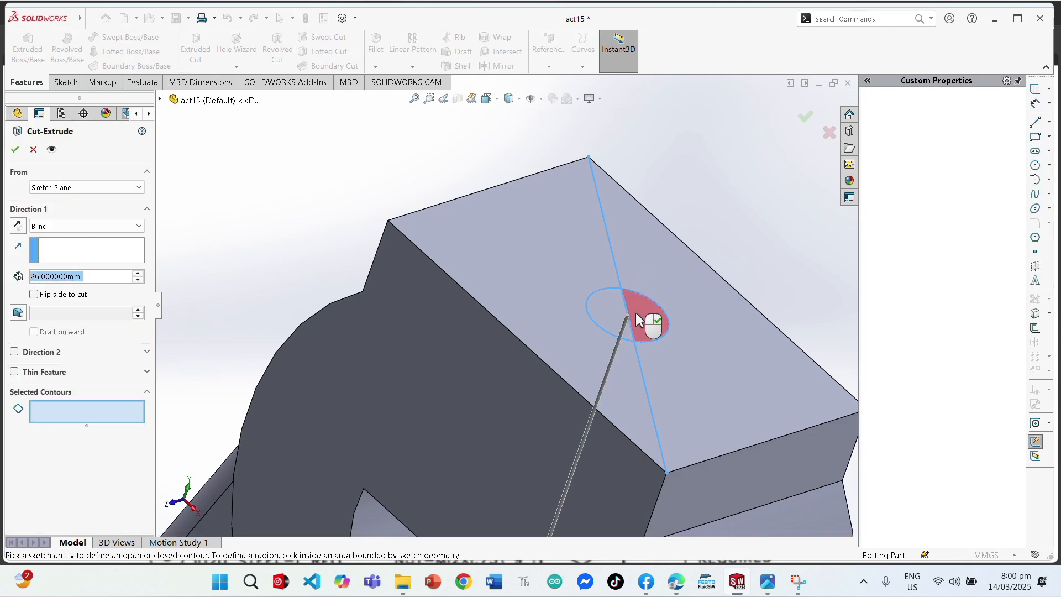
click(636, 314)
middle_drag(612, 319, 545, 364)
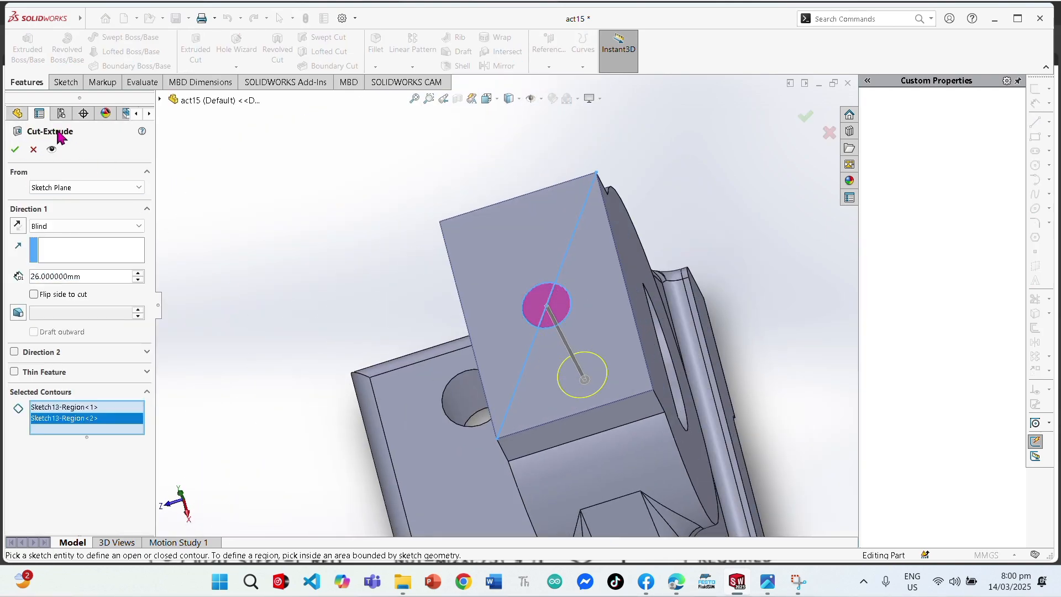
click(15, 149)
Start an M8x1.25 metric tap cut thread on the 8 mm hole's top edge with a blind depth of 30 mm
middle_drag(569, 441, 494, 222)
click(236, 66)
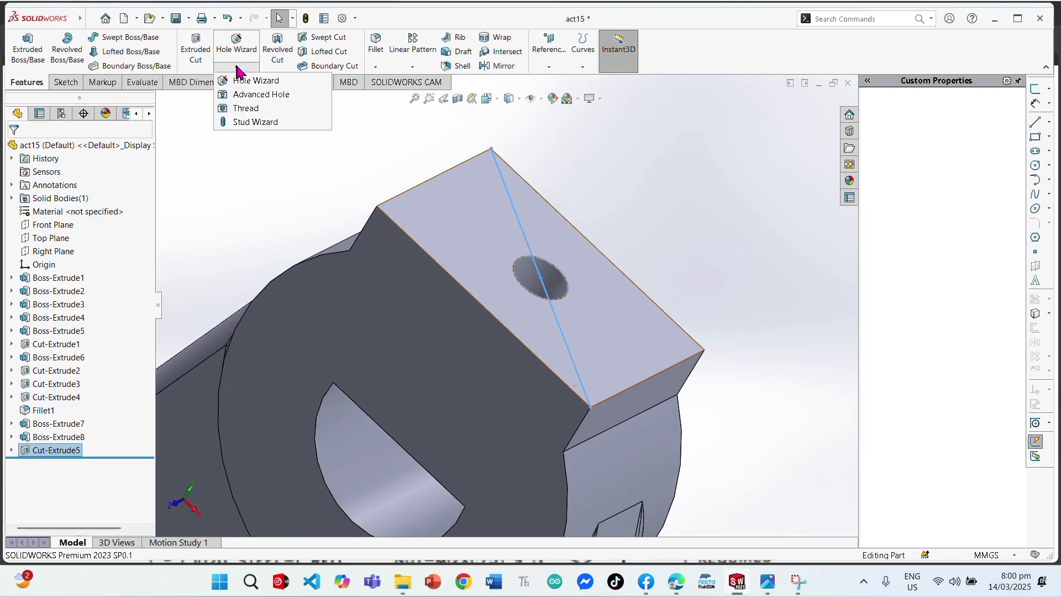
click(246, 107)
click(636, 303)
scroll(565, 256, down, 4)
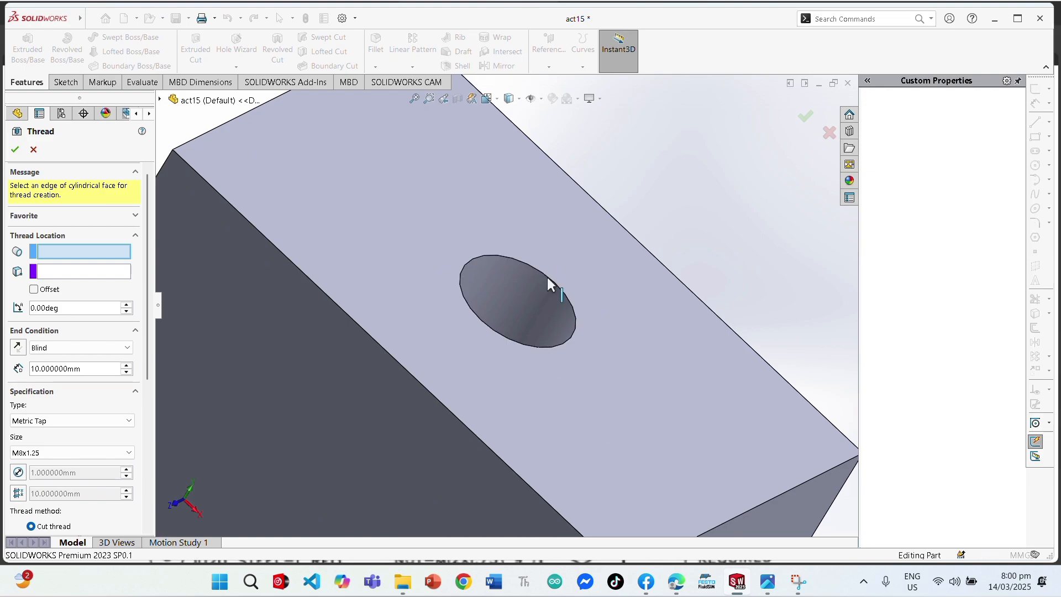
click(548, 278)
scroll(512, 302, up, 3)
click(126, 322)
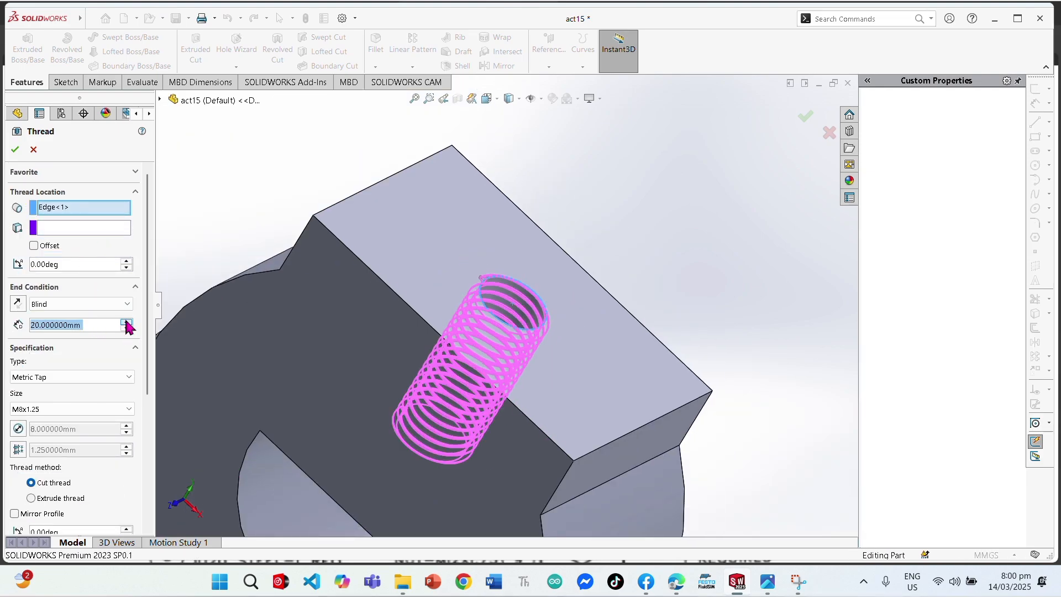
middle_drag(321, 338, 360, 367)
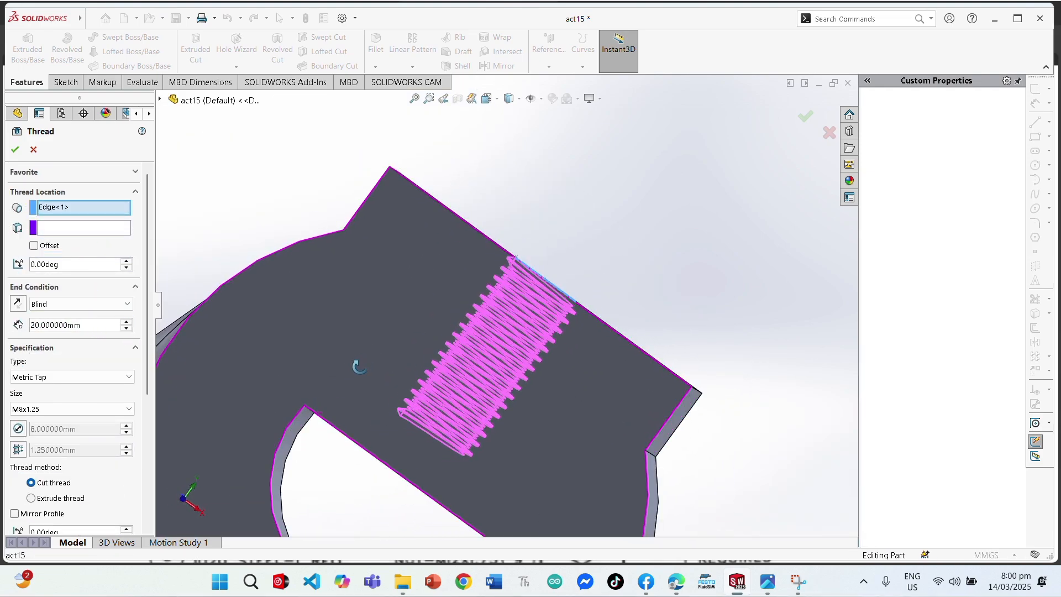
click(127, 322)
middle_drag(496, 255, 474, 269)
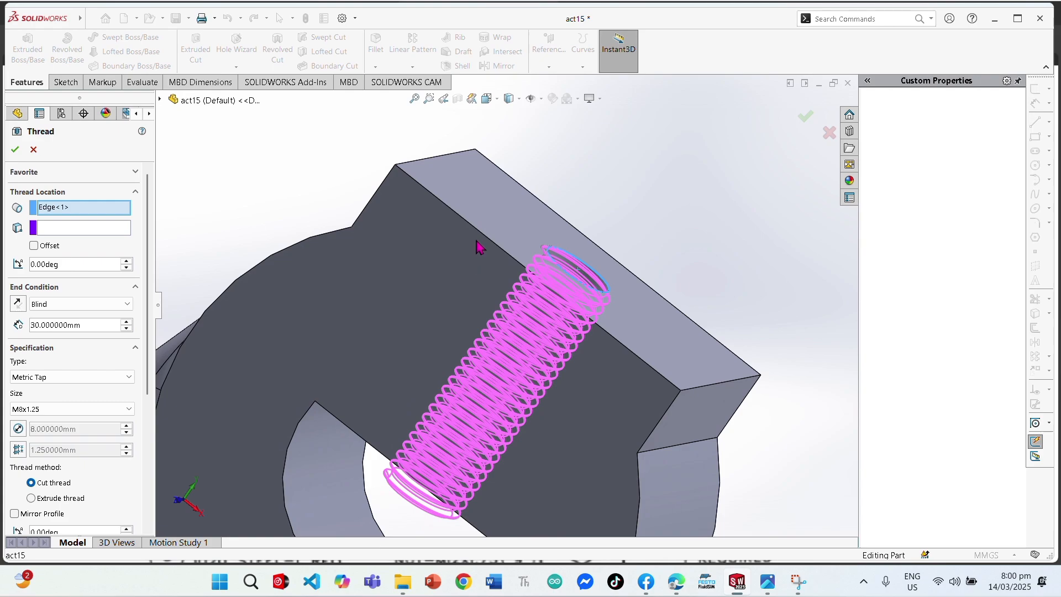
Offset the thread's start 21 mm outward above the block, extend its depth to 50 mm and accept the thread
click(48, 245)
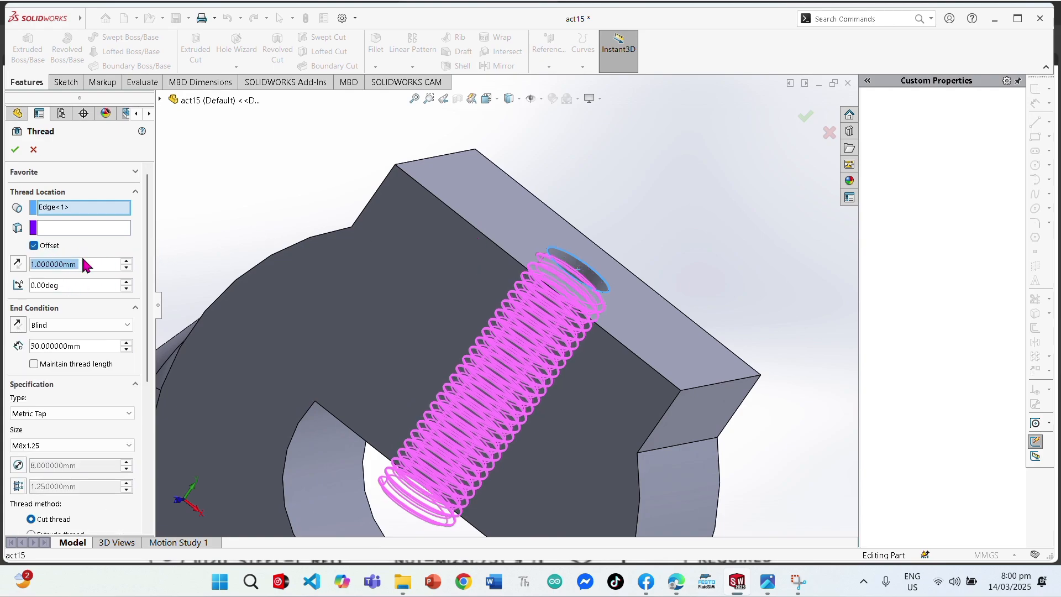
click(17, 265)
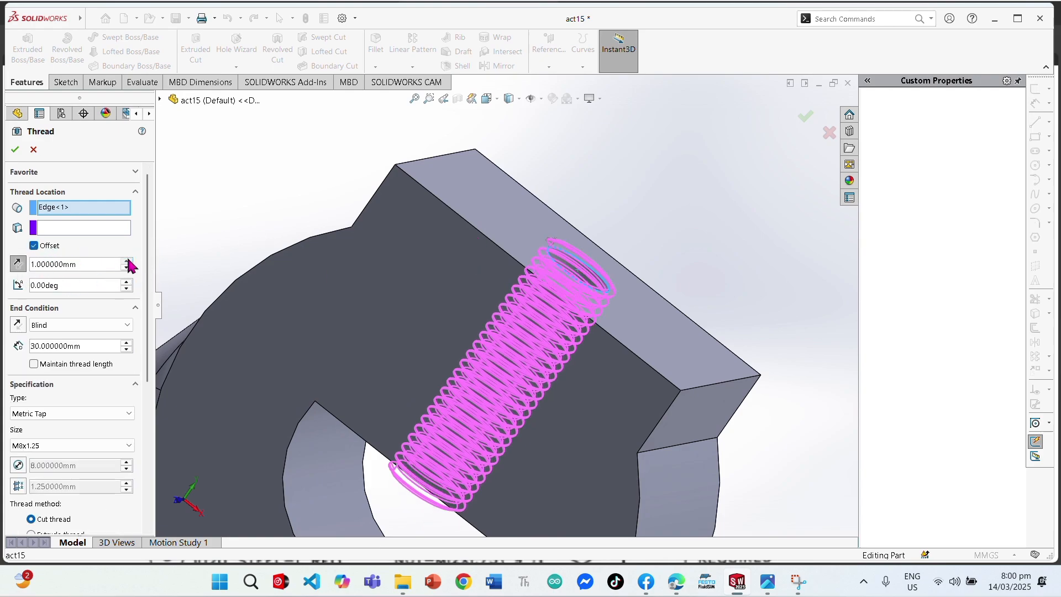
double_click(128, 261)
click(127, 343)
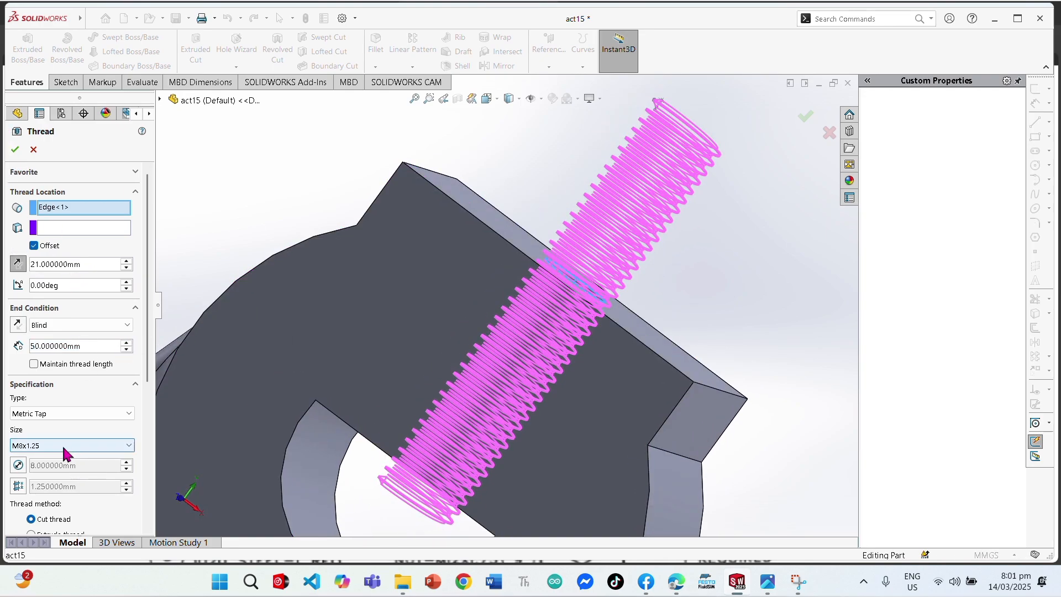
middle_drag(507, 320, 387, 340)
Sketch a 25 mm diameter circle on the cylinder's front face, centred on the bore and matching its lower edge
click(529, 423)
click(65, 82)
click(130, 37)
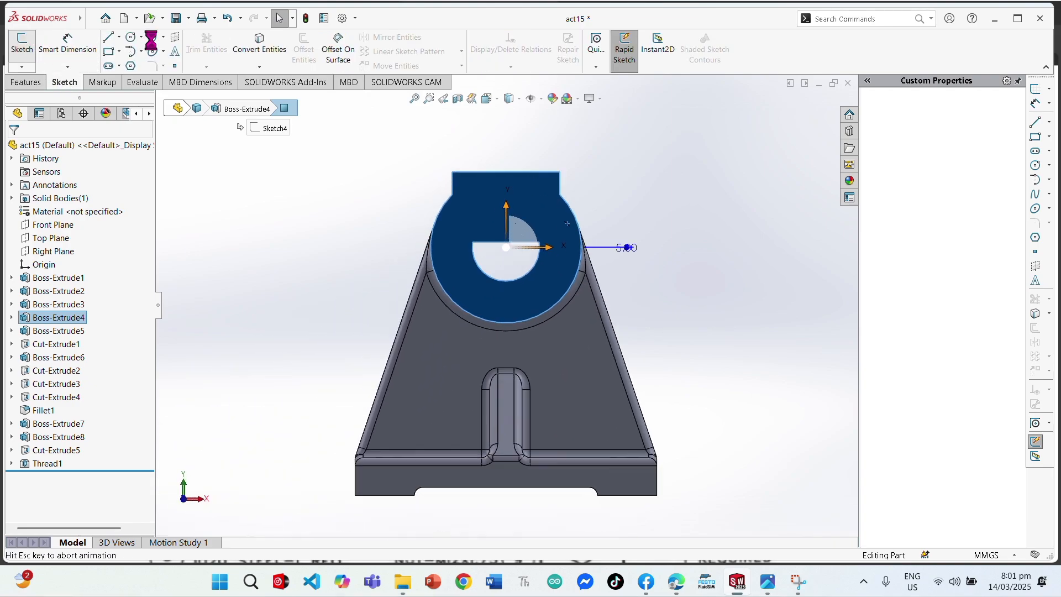
scroll(534, 232, down, 5)
click(448, 281)
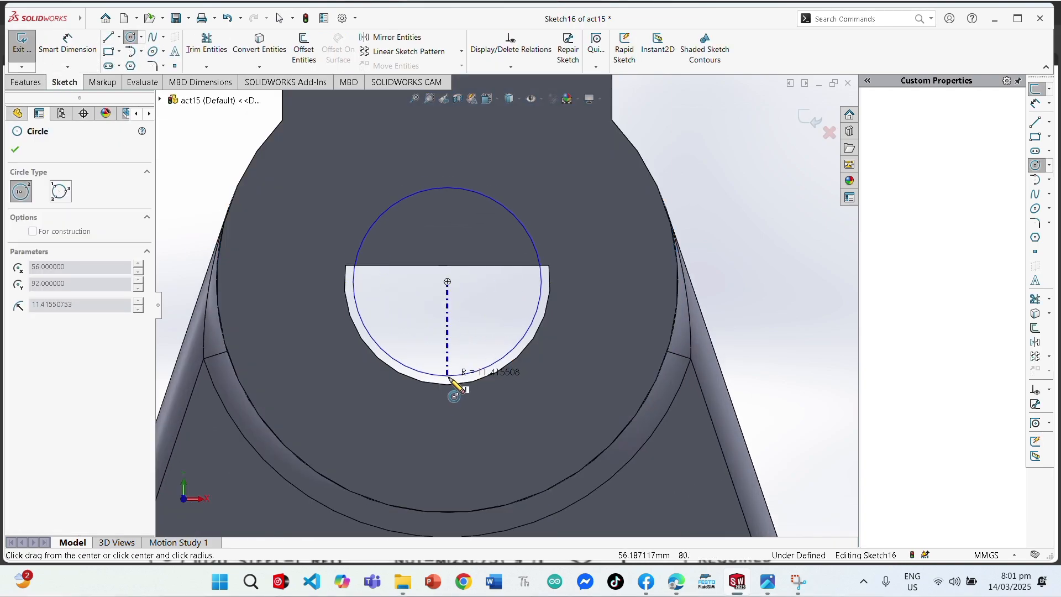
click(448, 384)
key(Escape)
Cut-extrude the bore circle to a blind depth of 26 mm
click(26, 82)
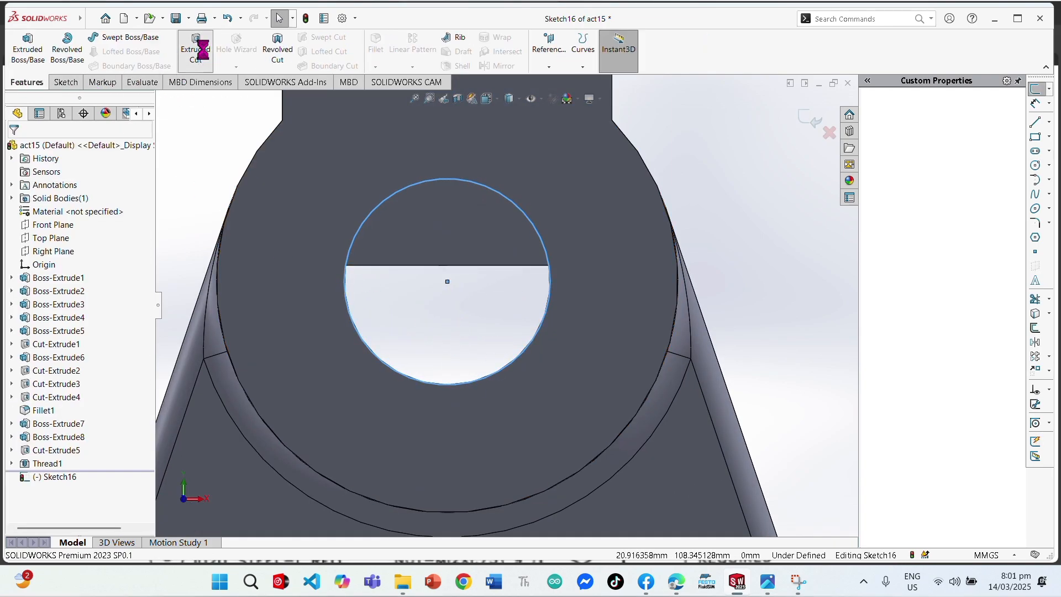
click(196, 44)
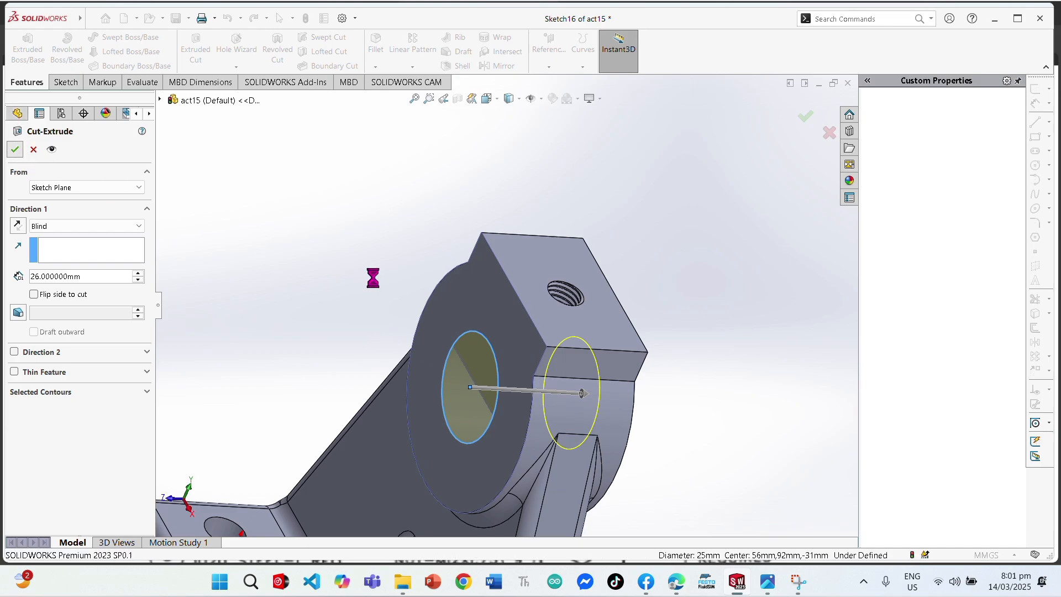
middle_drag(423, 284, 554, 306)
scroll(552, 299, down, 5)
key(alt+f)
key(a)
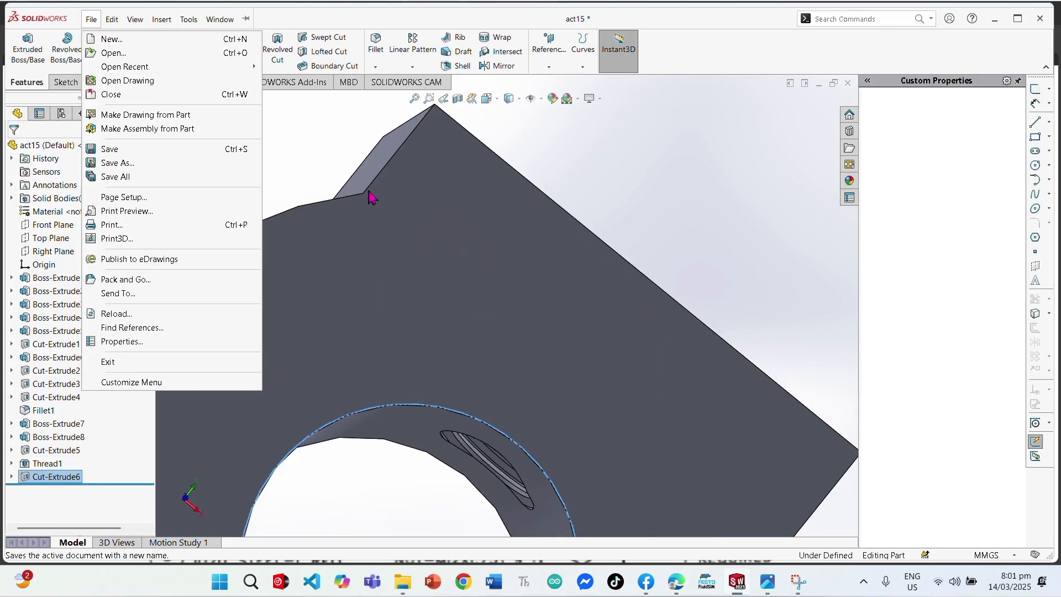
click(330, 153)
Start a sketch on the cylinder's front face and draw a circle of 28 mm radius centred on the bore
scroll(424, 309, up, 3)
click(420, 311)
click(450, 293)
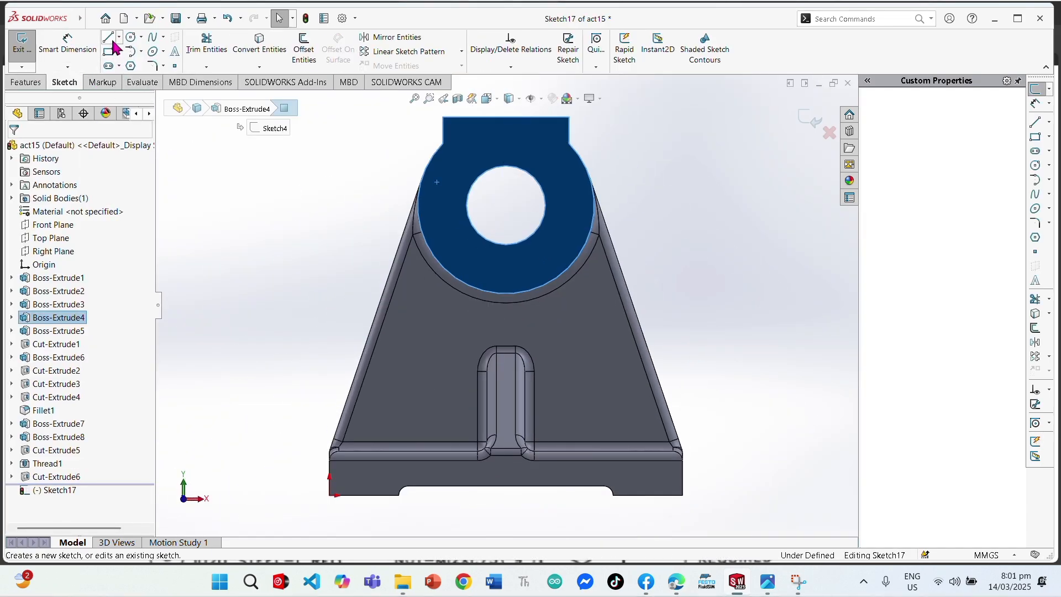
click(131, 37)
click(506, 205)
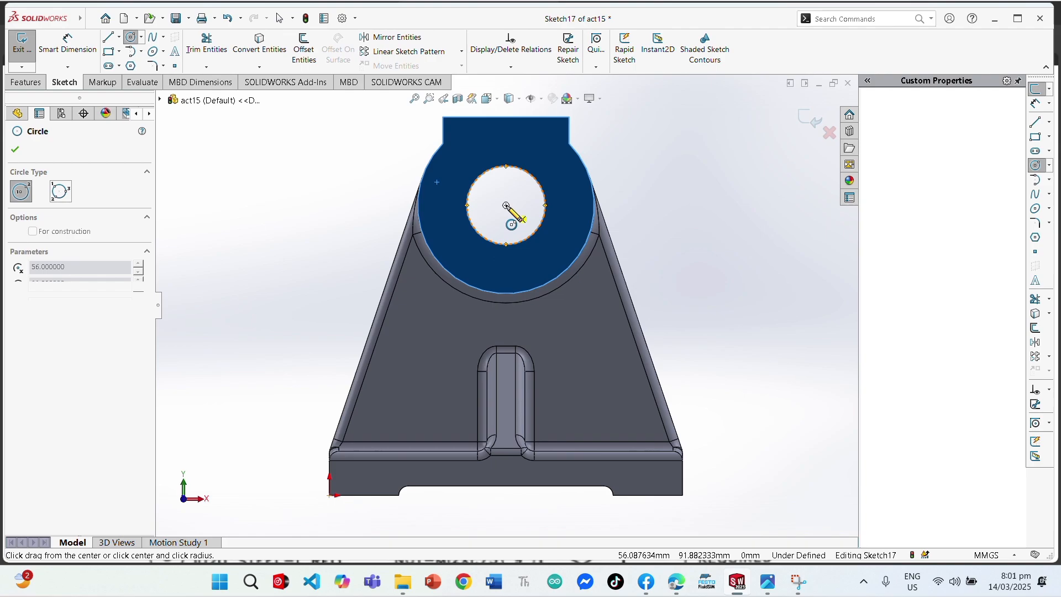
scroll(513, 302, down, 5)
click(515, 310)
scroll(519, 254, up, 5)
scroll(528, 224, down, 5)
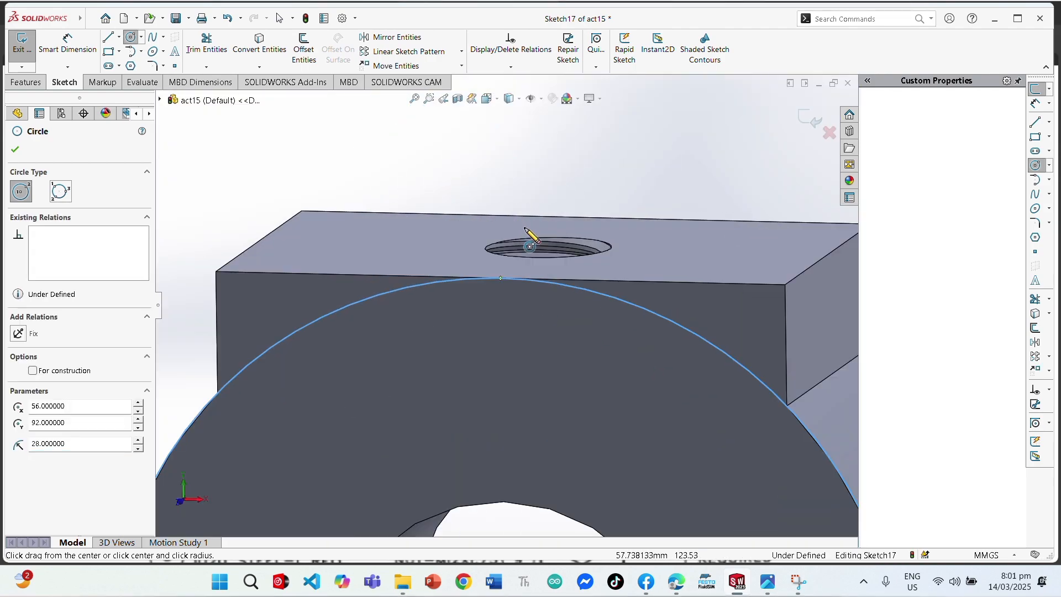
click(133, 18)
Draw a corner rectangle around the raised block, with its lower corners near the circle's sides above the bore
click(109, 37)
click(109, 51)
scroll(508, 306, up, 5)
middle_drag(450, 381, 486, 359)
click(368, 369)
click(651, 250)
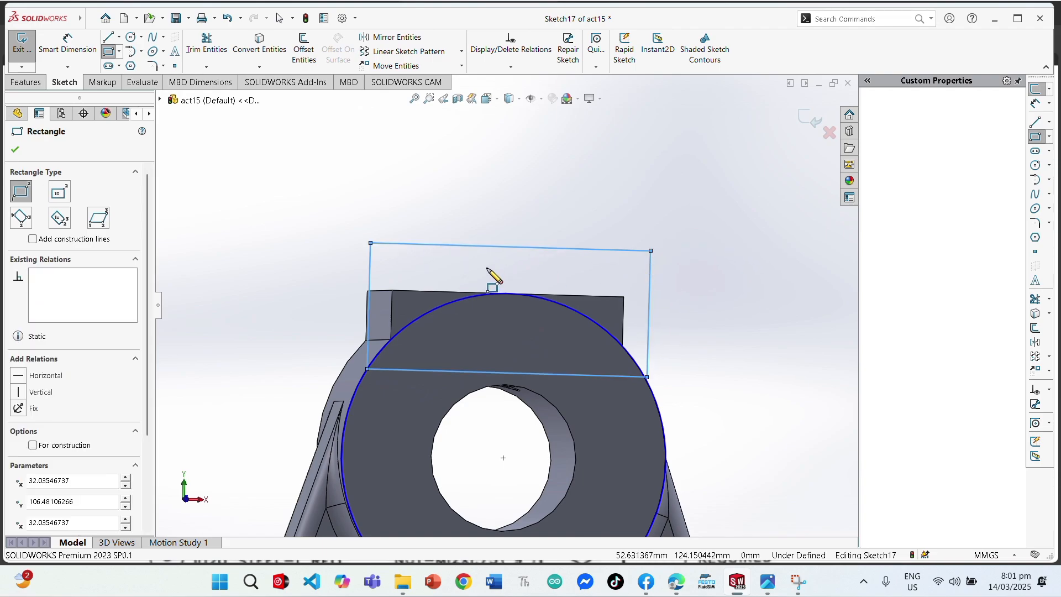
click(15, 149)
Trim away the circle's lower arc and the rectangle's bottom edge, leaving a closed profile above the cylinder's upper arc
click(207, 44)
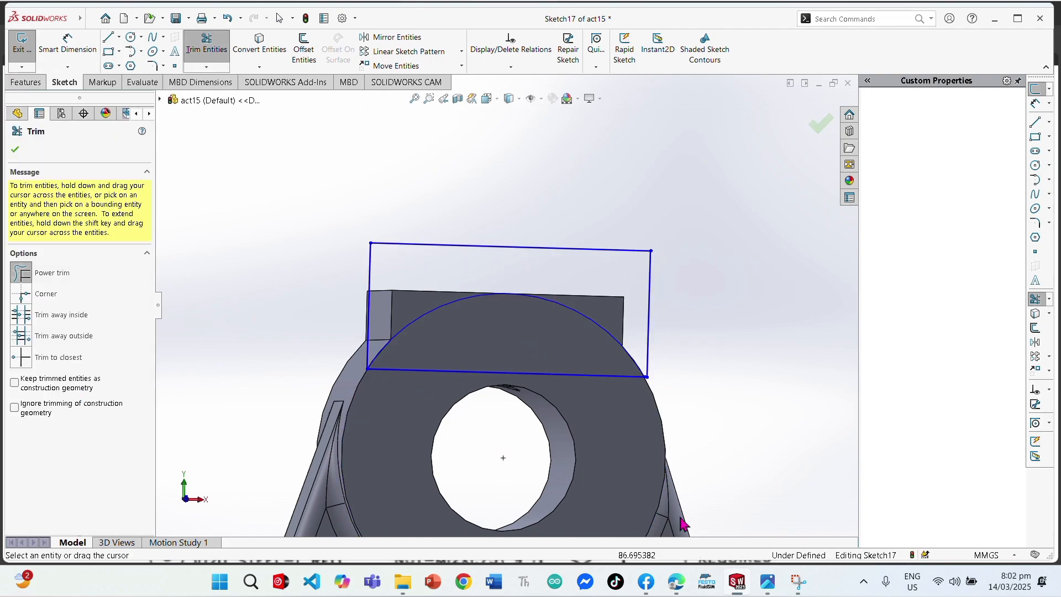
scroll(507, 310, up, 4)
scroll(515, 322, down, 6)
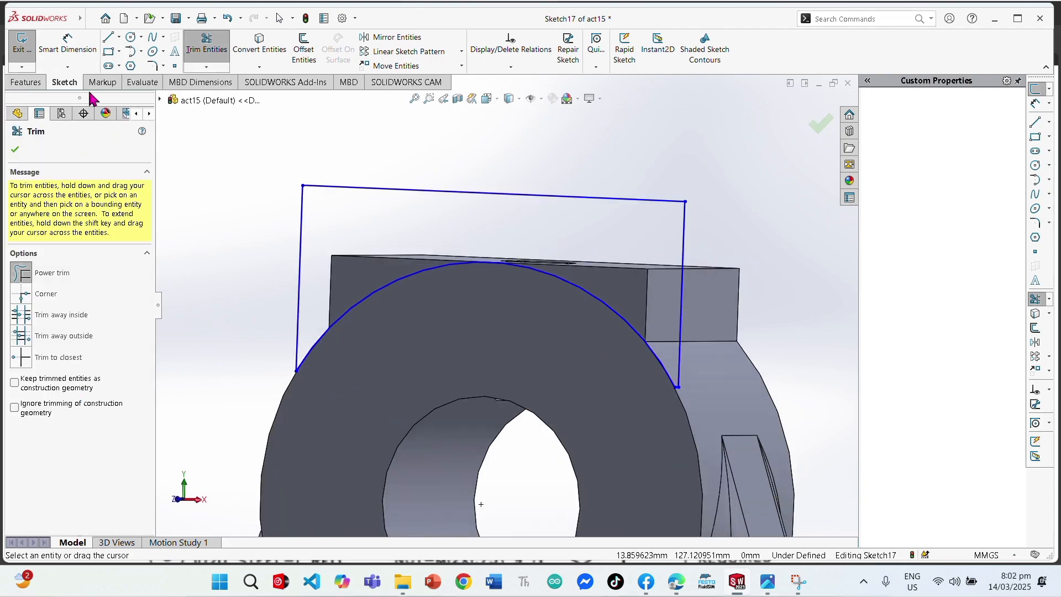
Cut-extrude the trimmed profile to a blind depth of 26 mm to remove the block above the cylinder
click(26, 81)
click(194, 49)
middle_drag(687, 314, 582, 331)
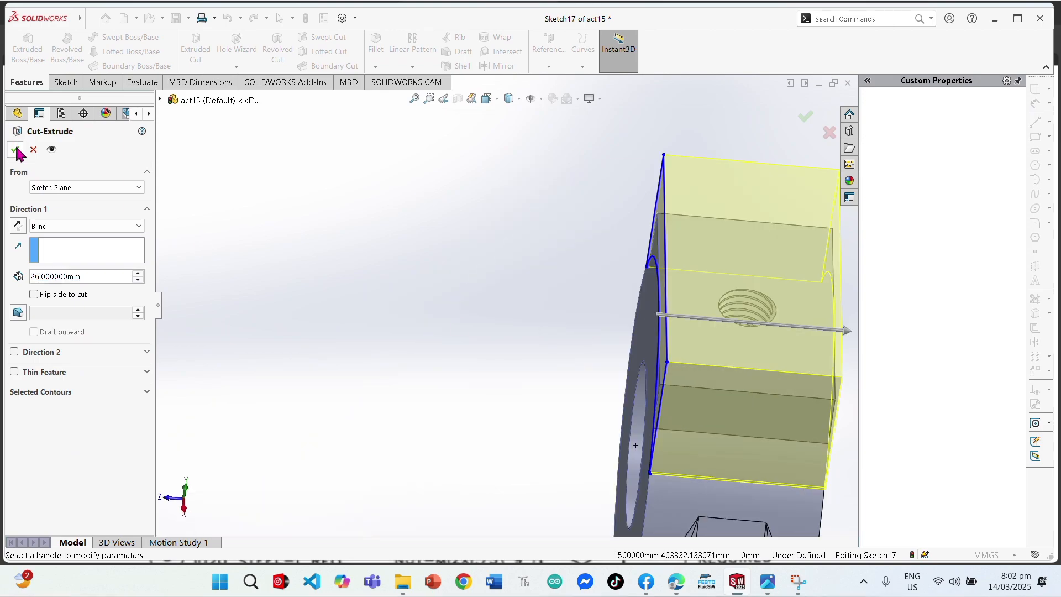
click(18, 150)
middle_drag(683, 364, 747, 373)
scroll(611, 249, up, 6)
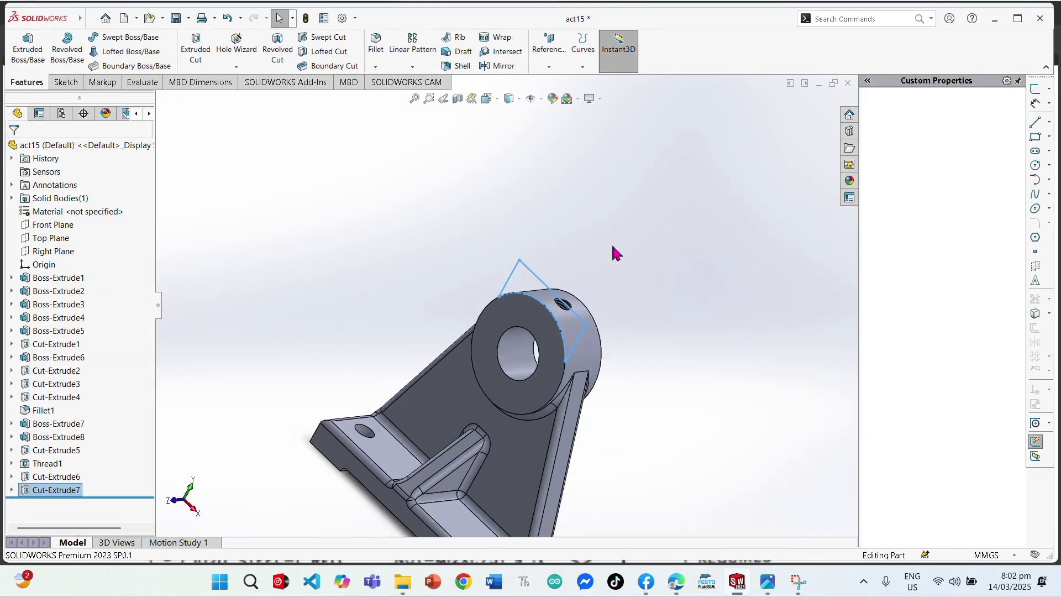
middle_drag(624, 338, 585, 325)
scroll(586, 324, down, 5)
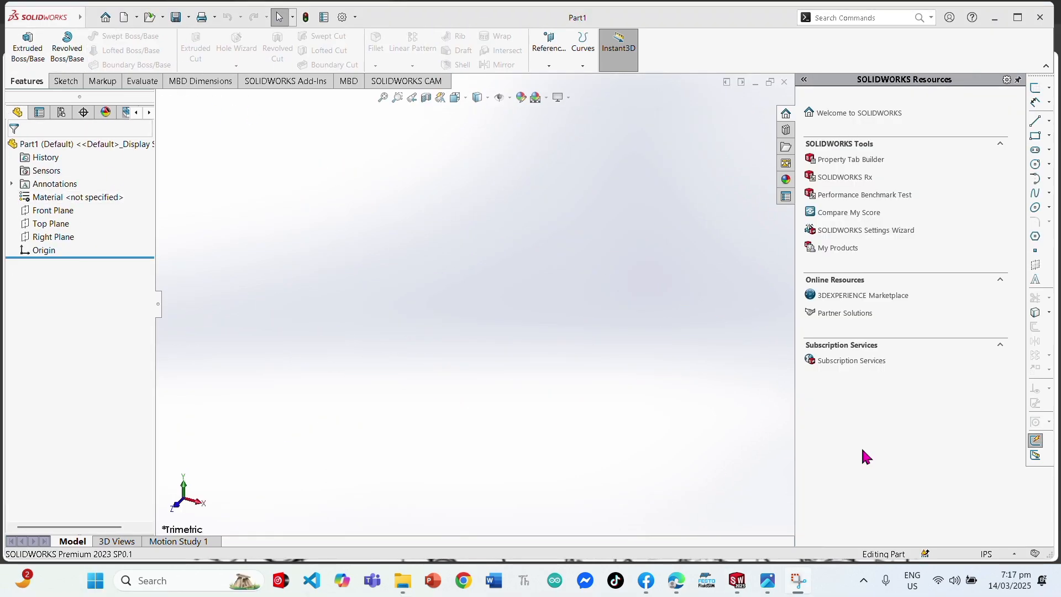
Switch to the empty part Part1 and set its unit system to MMGS
key(alt+Tab)
click(738, 581)
click(987, 554)
click(946, 501)
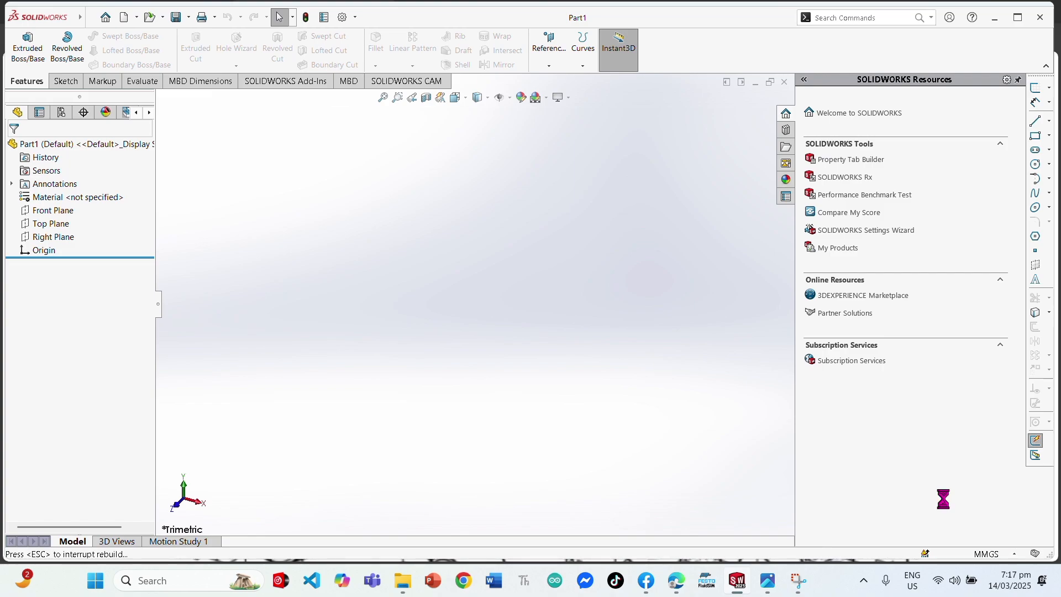
Start a sketch on the Top Plane
click(48, 224)
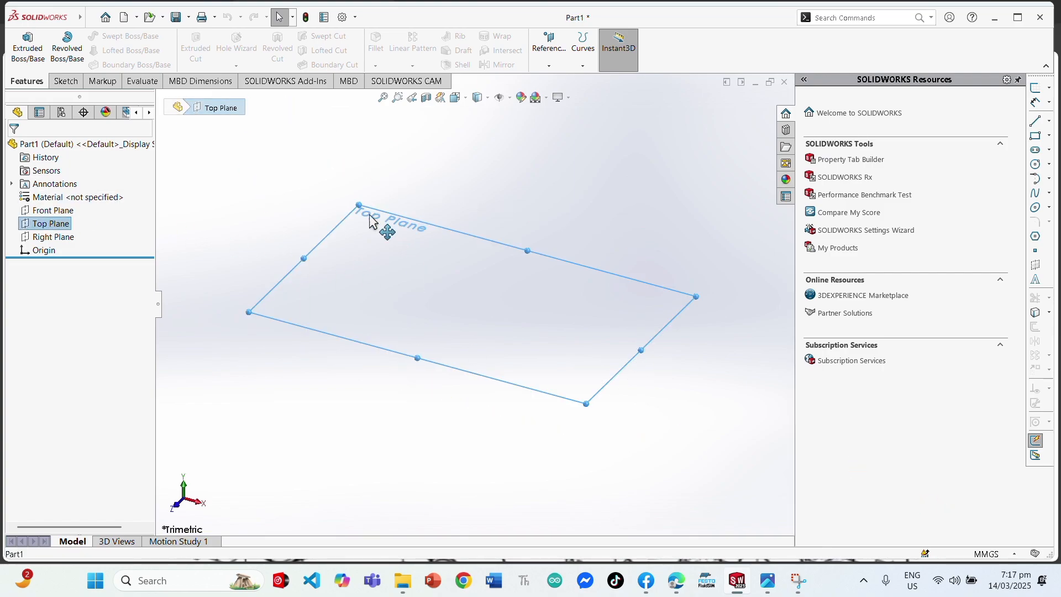
right_click(71, 225)
click(84, 211)
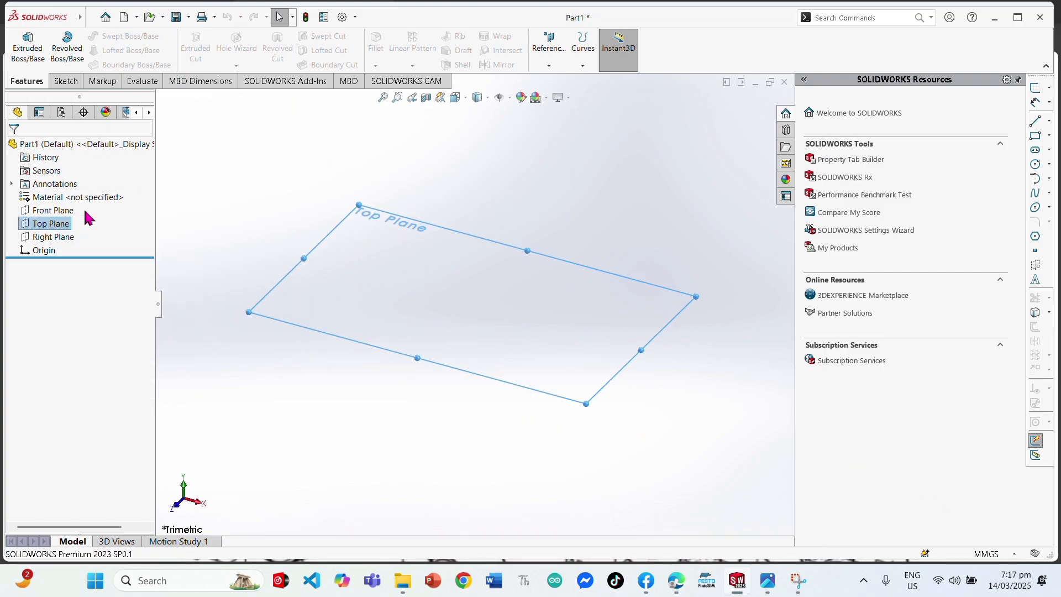
click(130, 65)
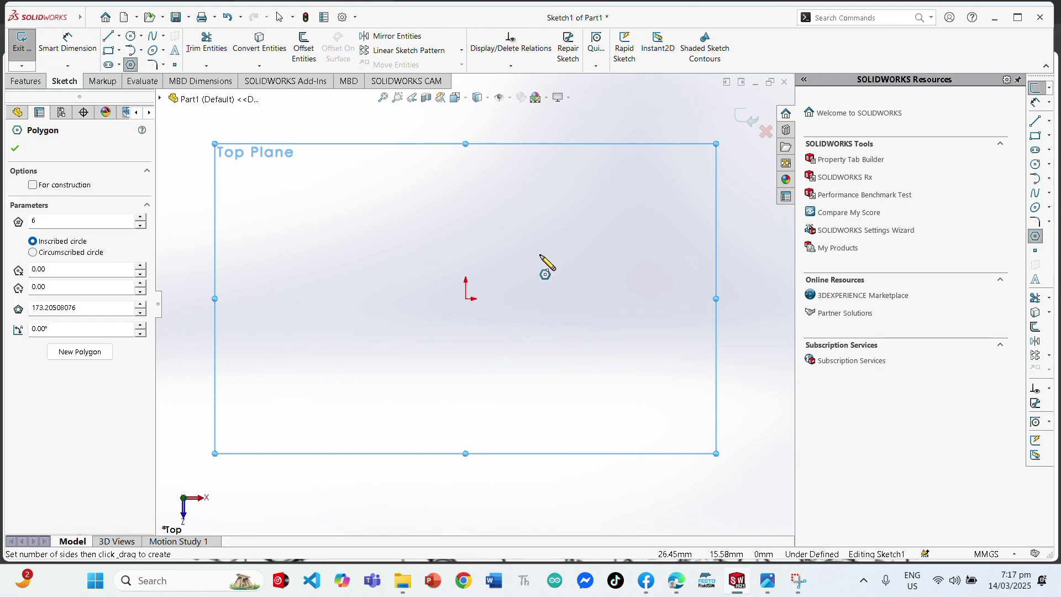
click(465, 299)
key(Escape)
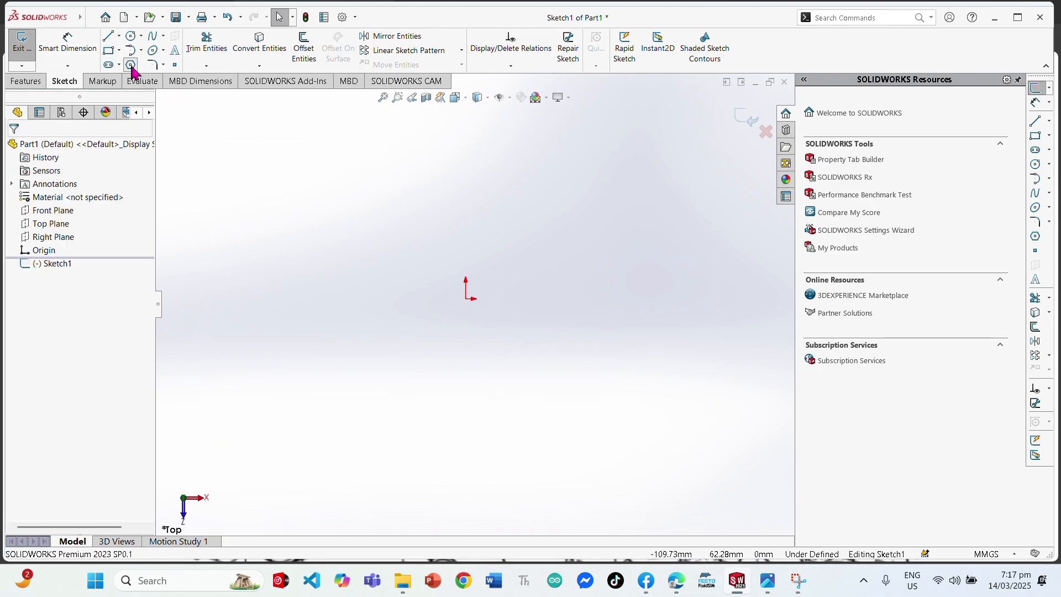
click(131, 65)
click(465, 299)
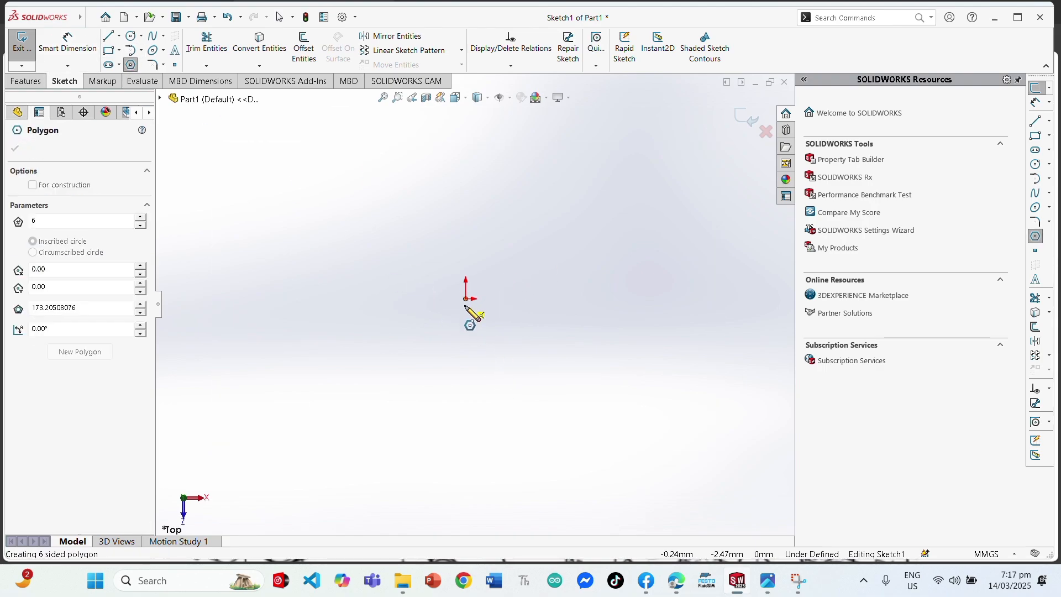
click(471, 387)
key(Escape)
key(ctrl+z)
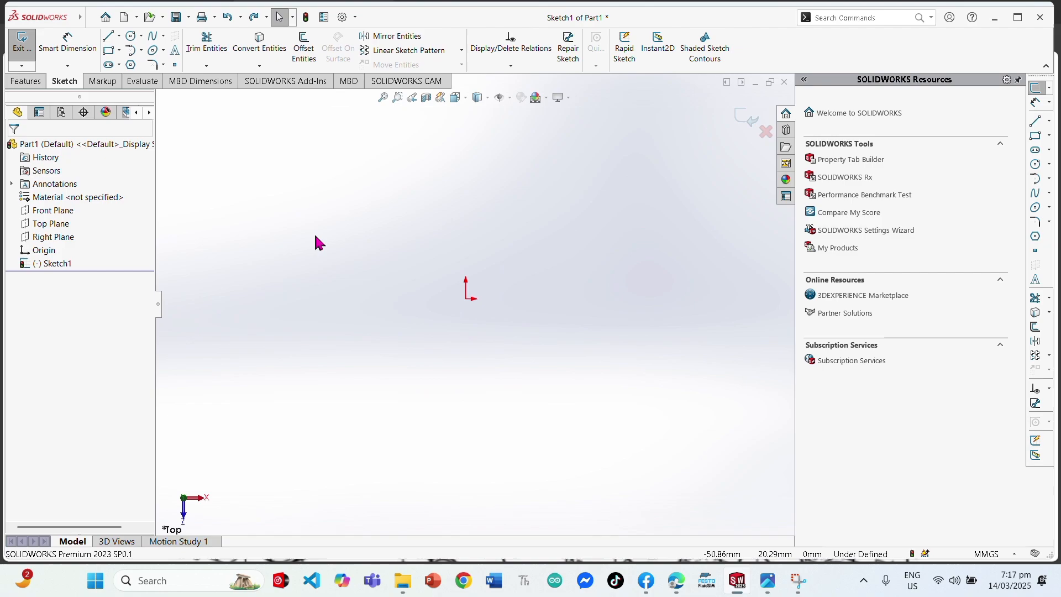
Draw a six-sided polygon centred on the origin with an inscribed circle about 60 mm in diameter and a 270° angle
click(131, 65)
click(466, 298)
click(467, 397)
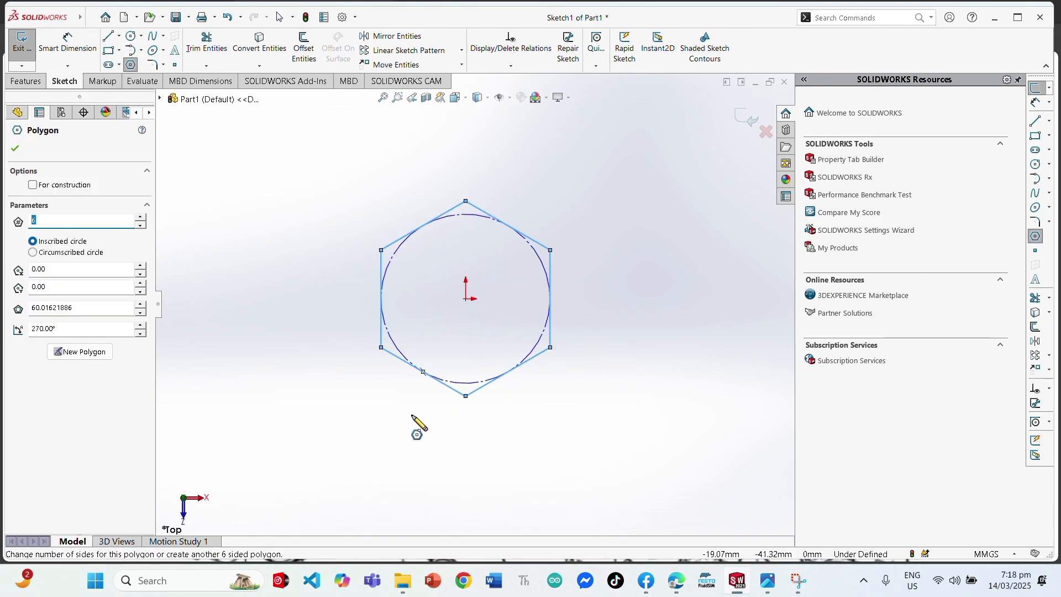
key(Escape)
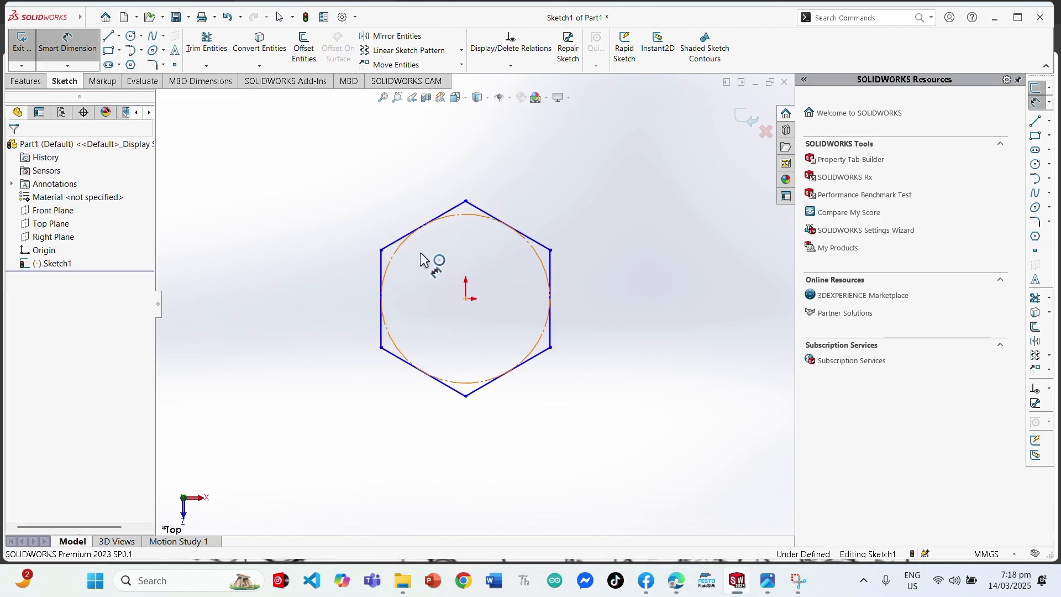
Dimension the hexagon's inscribed circle and set its diameter to 24 mm
click(264, 301)
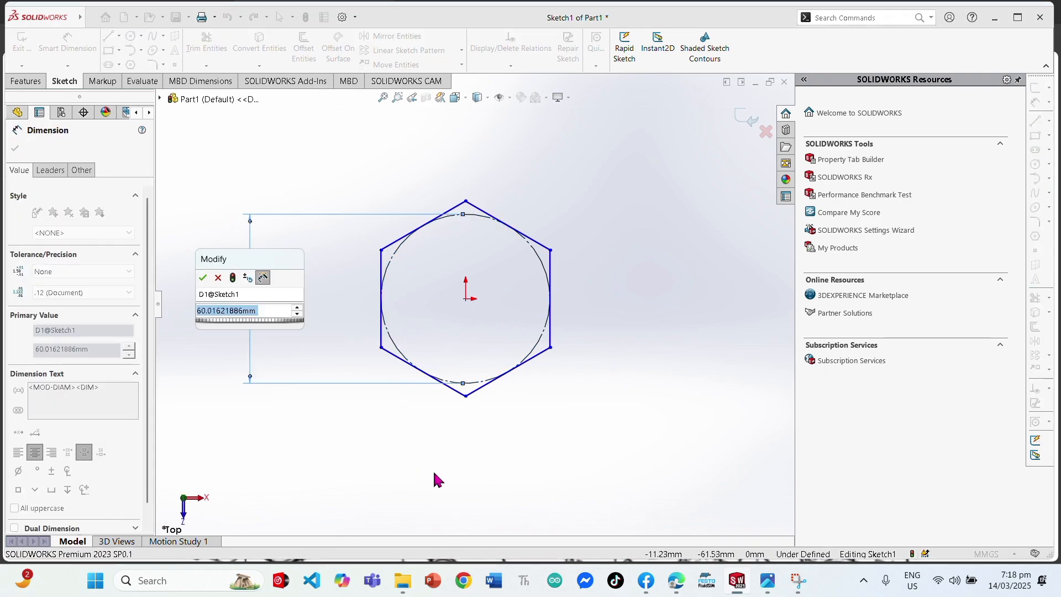
text(24)
key(Return)
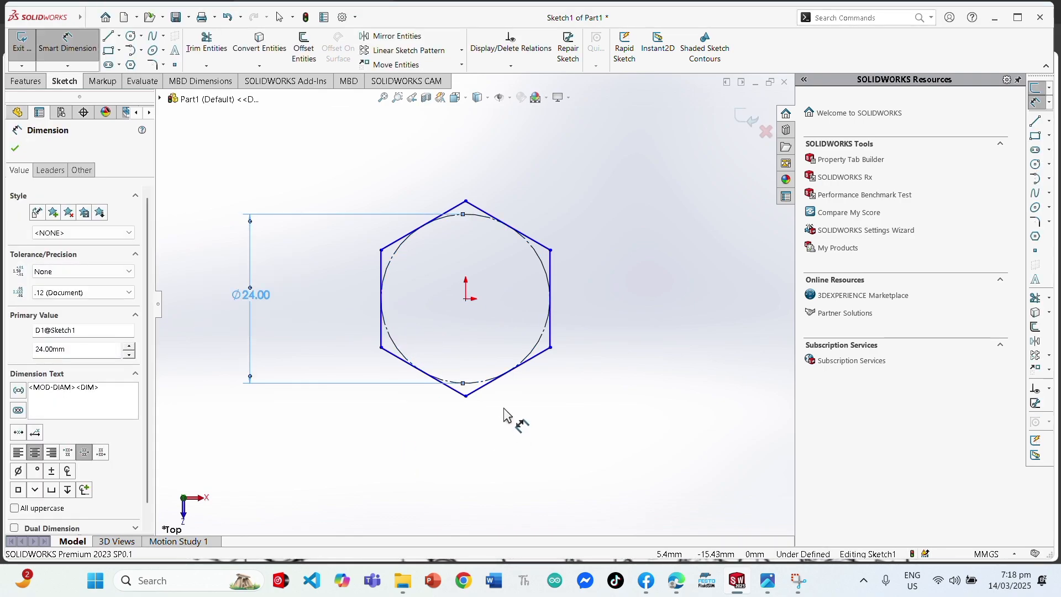
key(Escape)
click(133, 35)
key(Escape)
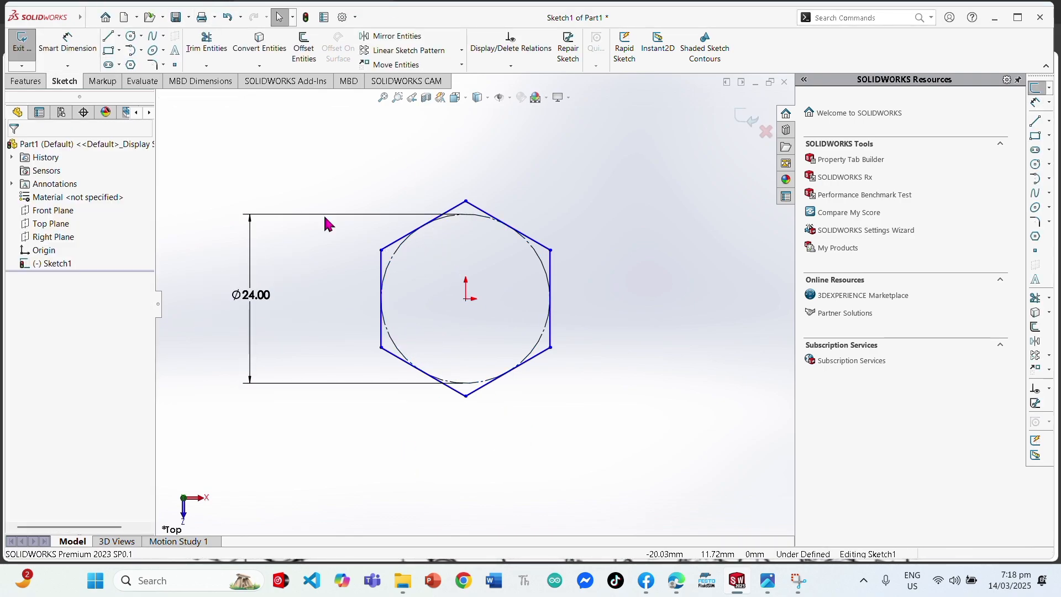
Extrude the hexagon sketch as a blind boss to a depth of 10 mm
click(26, 81)
click(27, 47)
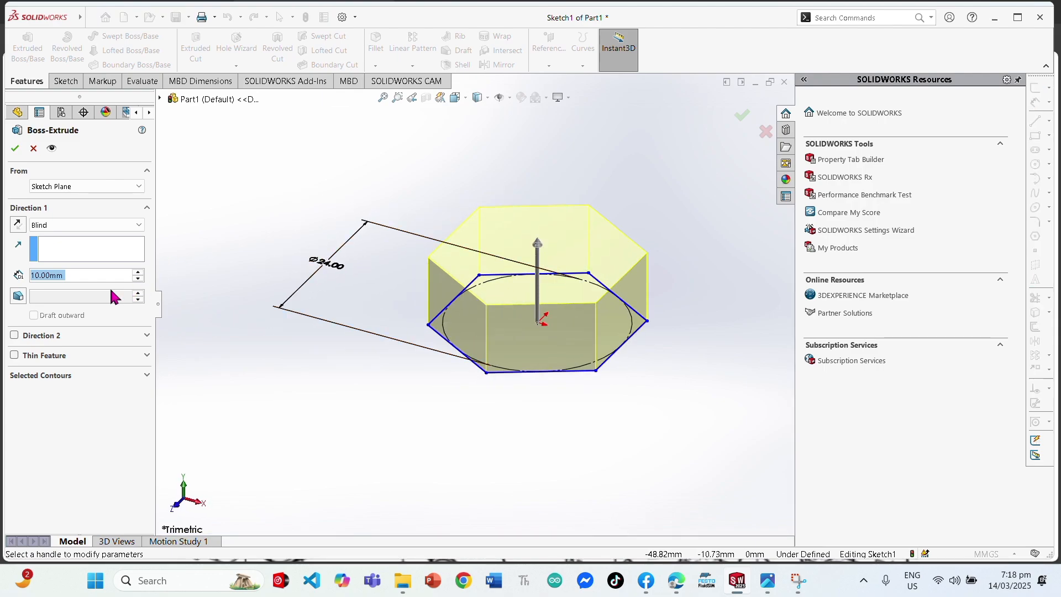
click(86, 226)
click(96, 237)
scroll(447, 307, down, 1)
mouse_move(449, 306)
middle_down()
mouse_move(416, 307)
mouse_move(457, 306)
middle_up()
click(14, 148)
Reopen the extruded hexagon's sketch and draw a circle about 12.7 mm in diameter centred on the origin
middle_drag(636, 410, 526, 282)
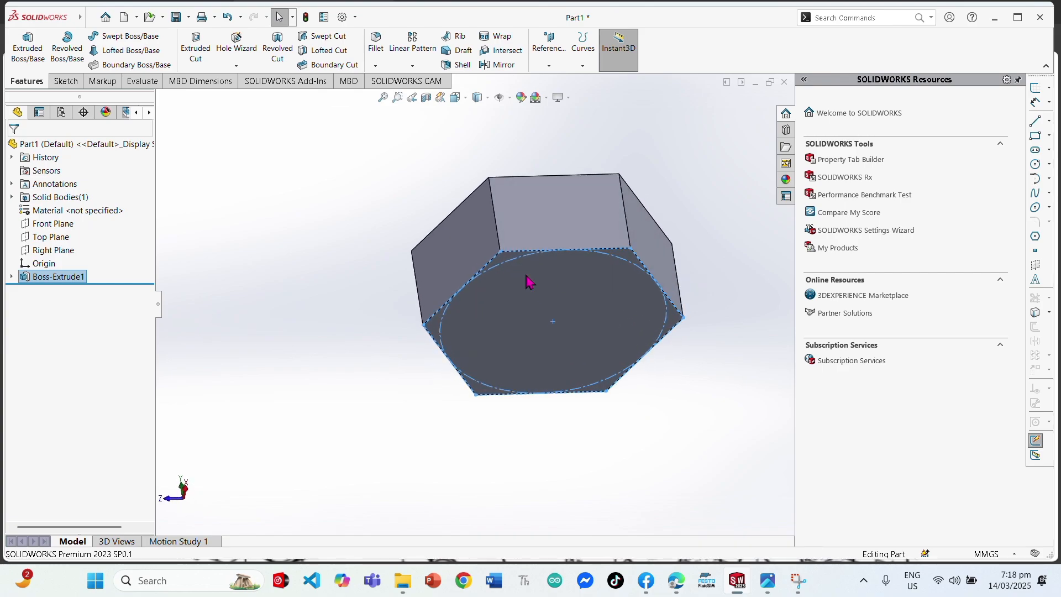
click(517, 298)
right_click(477, 282)
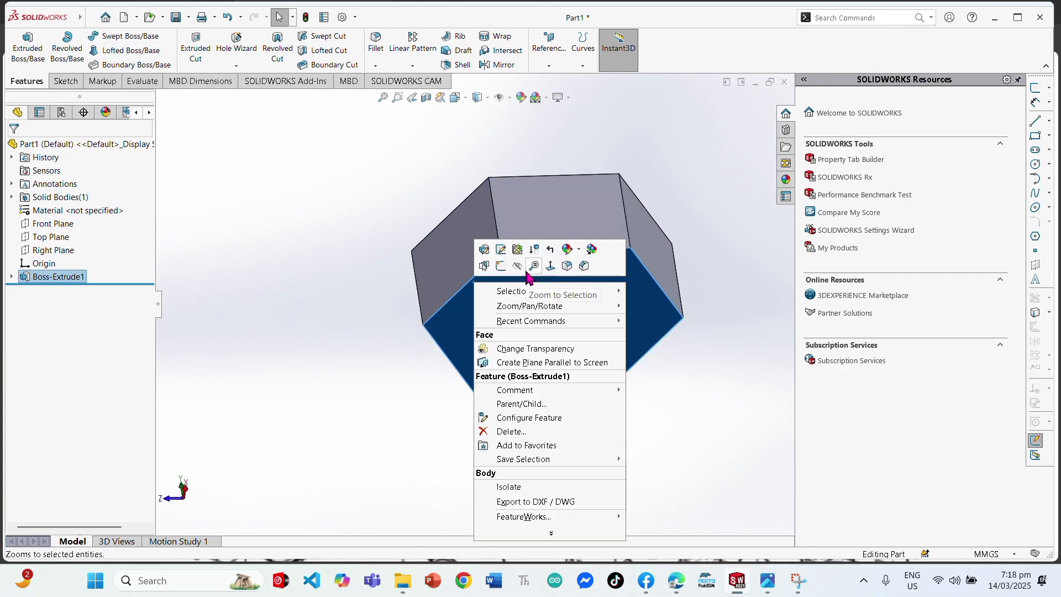
click(504, 253)
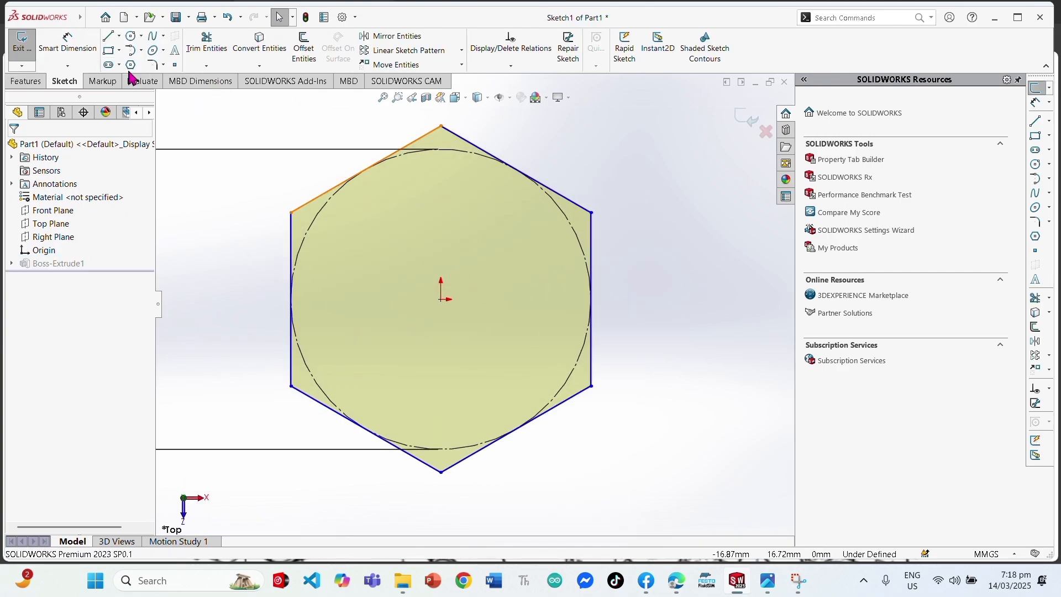
click(131, 36)
click(441, 298)
click(520, 299)
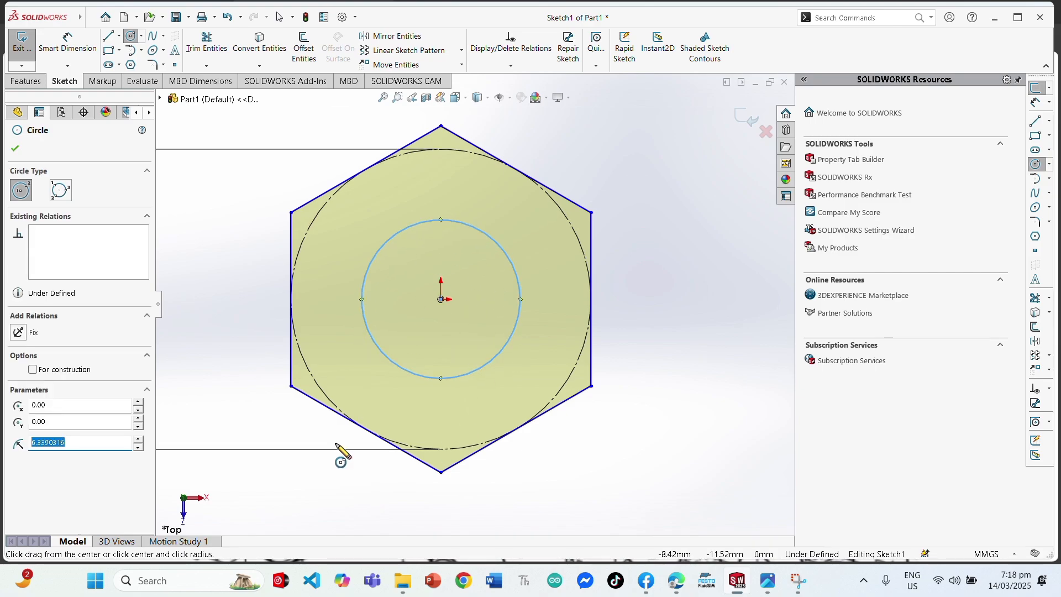
Dimension the circle inside the hexagon and set its diameter to 12 mm
click(67, 43)
click(519, 293)
click(644, 298)
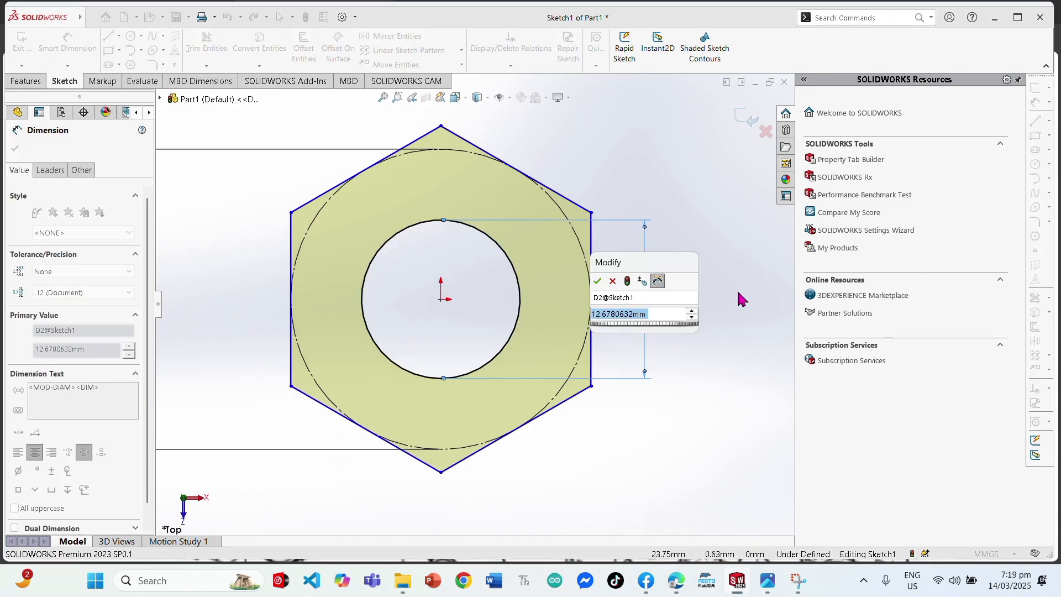
text(12)
key(Return)
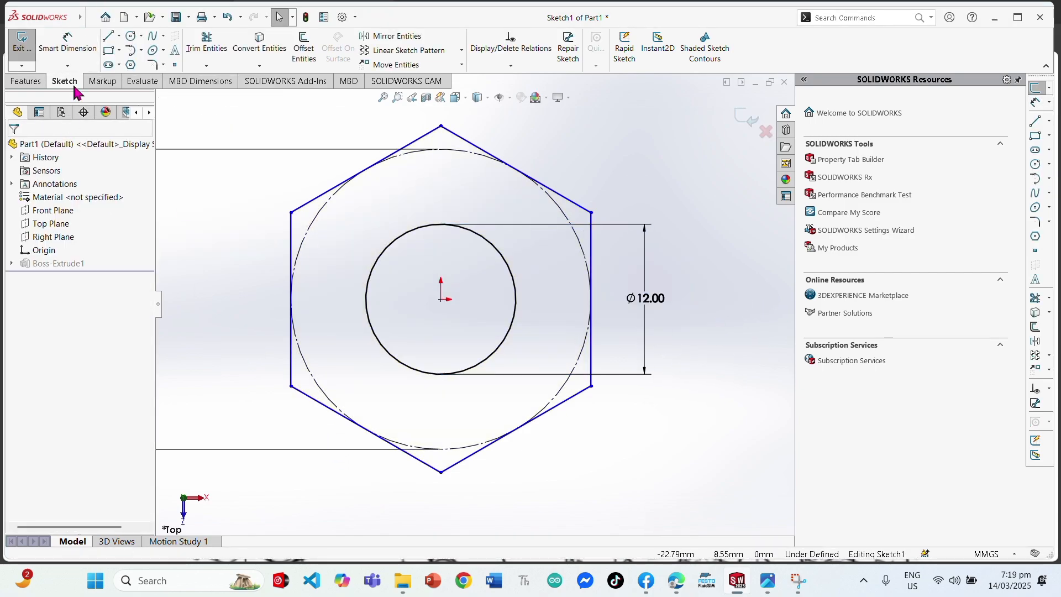
Set the diameter of the hexagon's inscribed circle to 20 mm and exit the sketch
click(302, 329)
key(z)
click(279, 302)
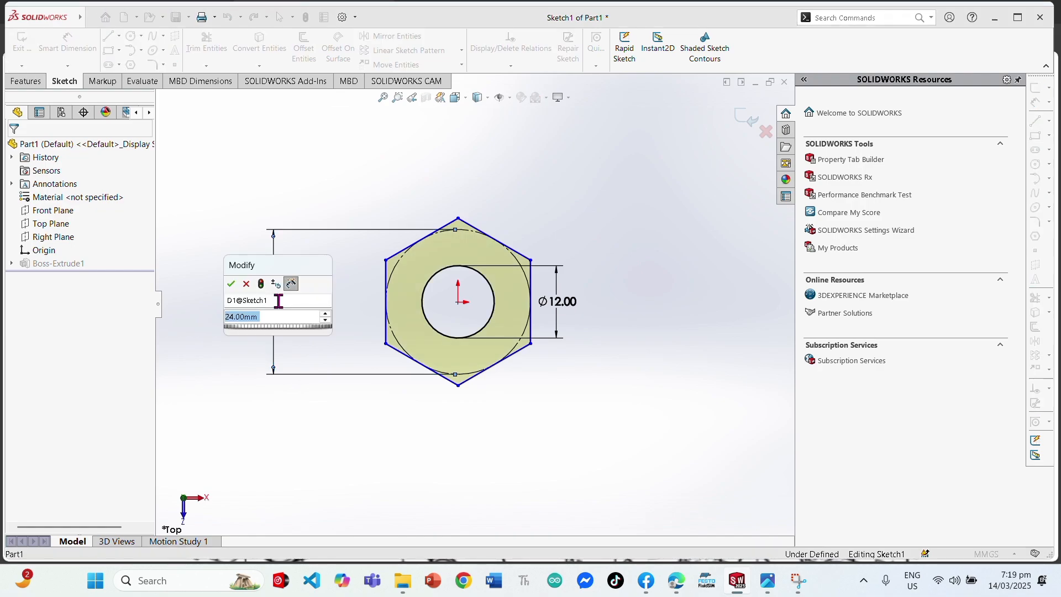
text(20)
key(Return)
scroll(427, 310, down, 3)
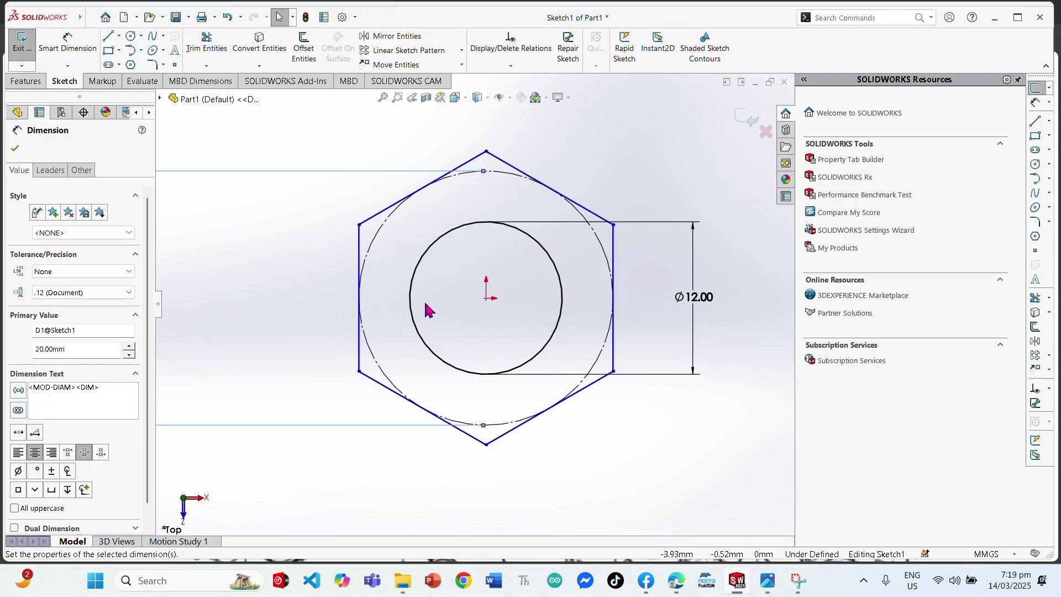
click(23, 87)
key(Escape)
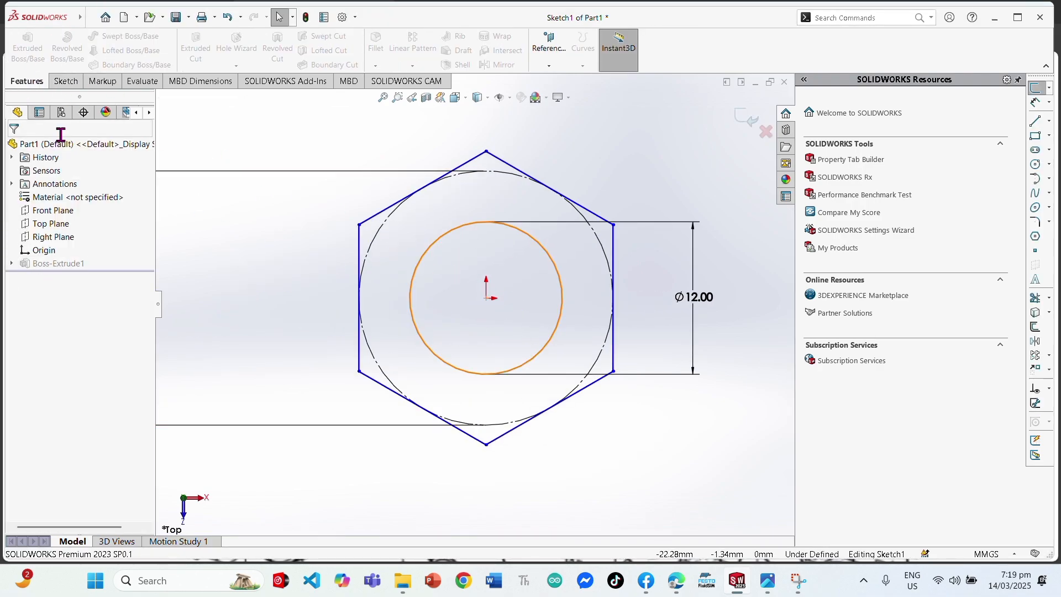
click(766, 135)
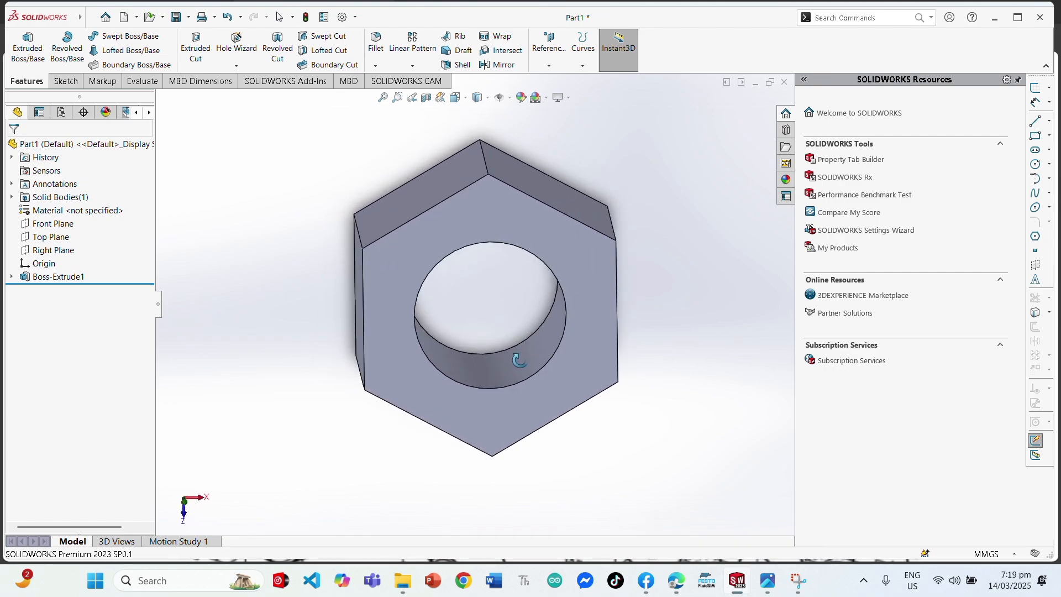
Undo the 20 mm change, the inner circle with its dimension, and the hexagon's extrusion
key(ctrl+z)
scroll(478, 316, down, 3)
key(ctrl+z)
key(ctrl+z)
key(ctrl+z)
key(ctrl+z)
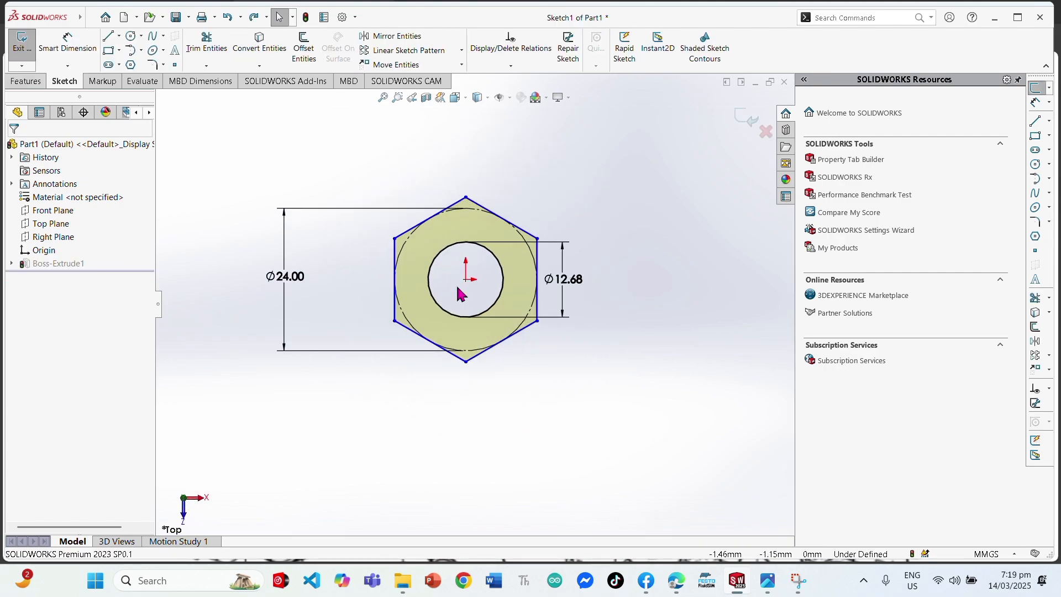
key(space)
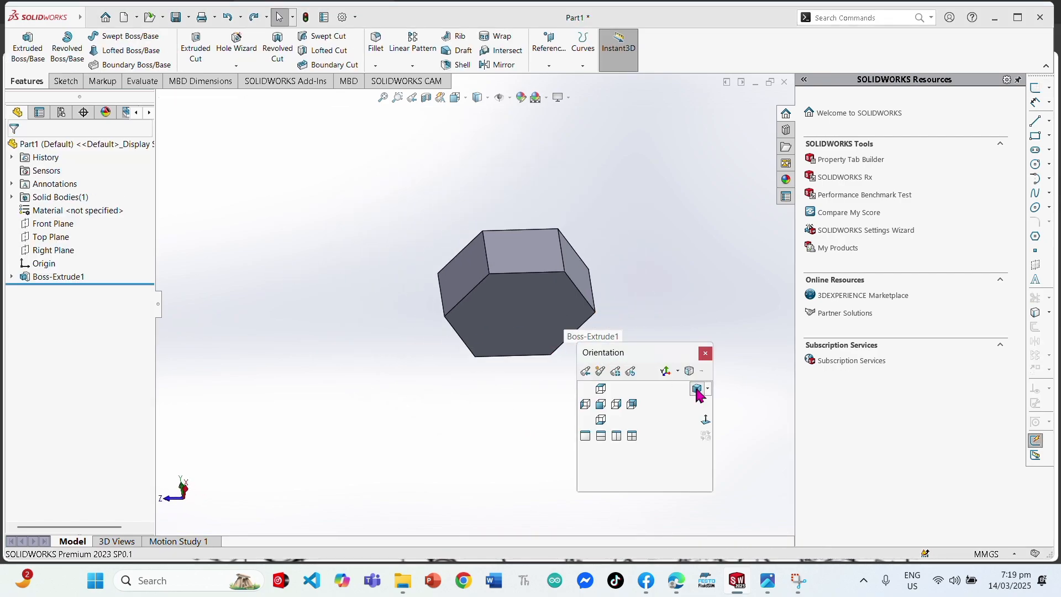
click(695, 390)
middle_drag(564, 421, 170, 305)
key(ctrl+z)
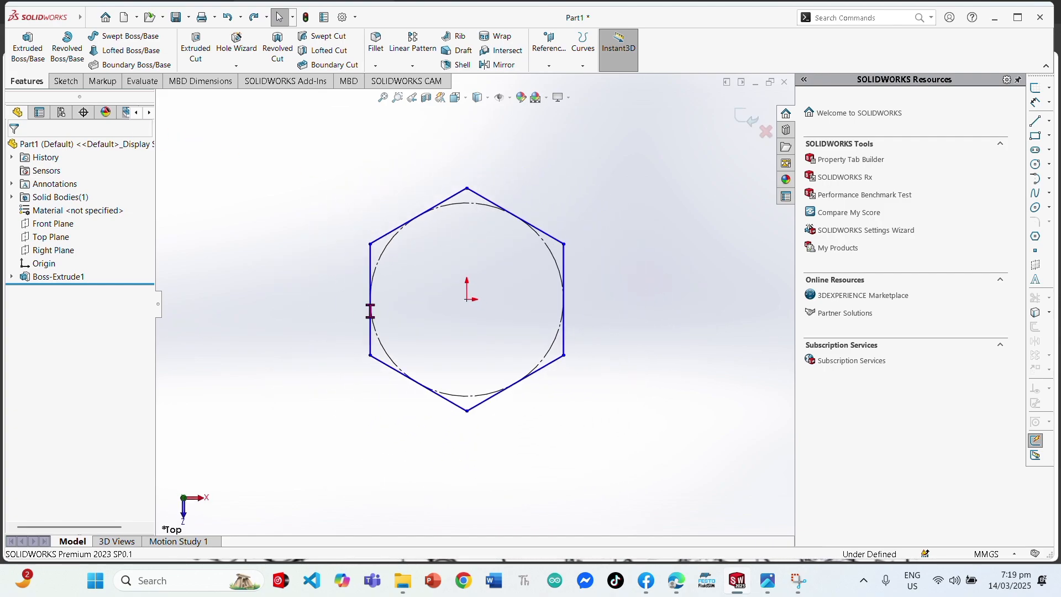
Set the diameter dimension of the hexagon's inscribed circle to 20 mm
double_click(254, 294)
text(20)
key(Return)
key(Escape)
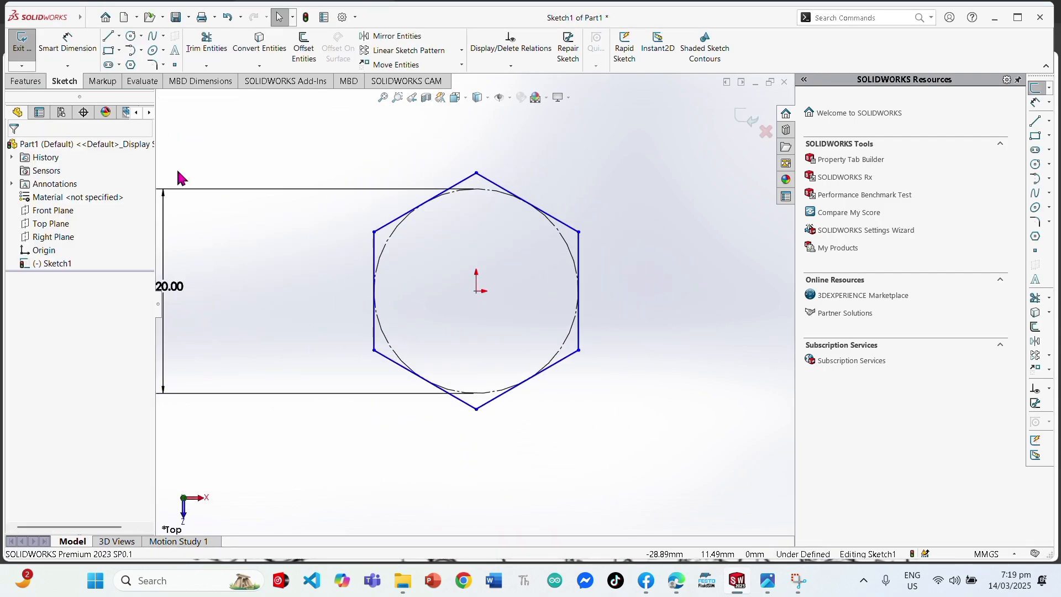
Extrude the resized hexagon sketch into a solid bolt head
click(26, 80)
click(28, 48)
click(15, 148)
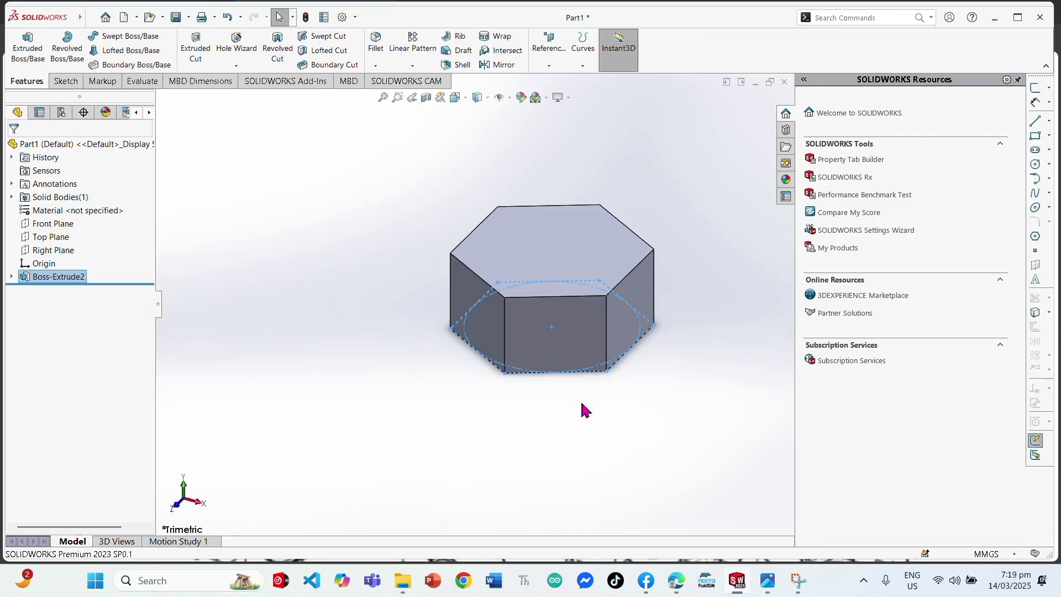
Start a sketch on the underside of the hexagonal head and draw a circle centred on the origin
middle_drag(580, 396, 542, 260)
right_click(538, 275)
click(564, 261)
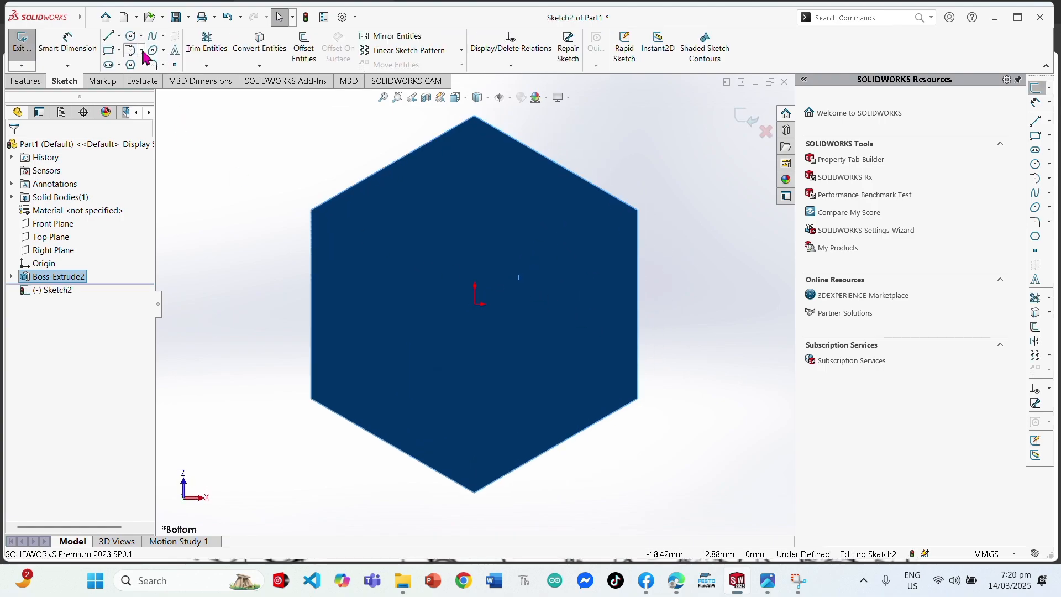
click(130, 36)
click(474, 304)
click(434, 334)
key(Escape)
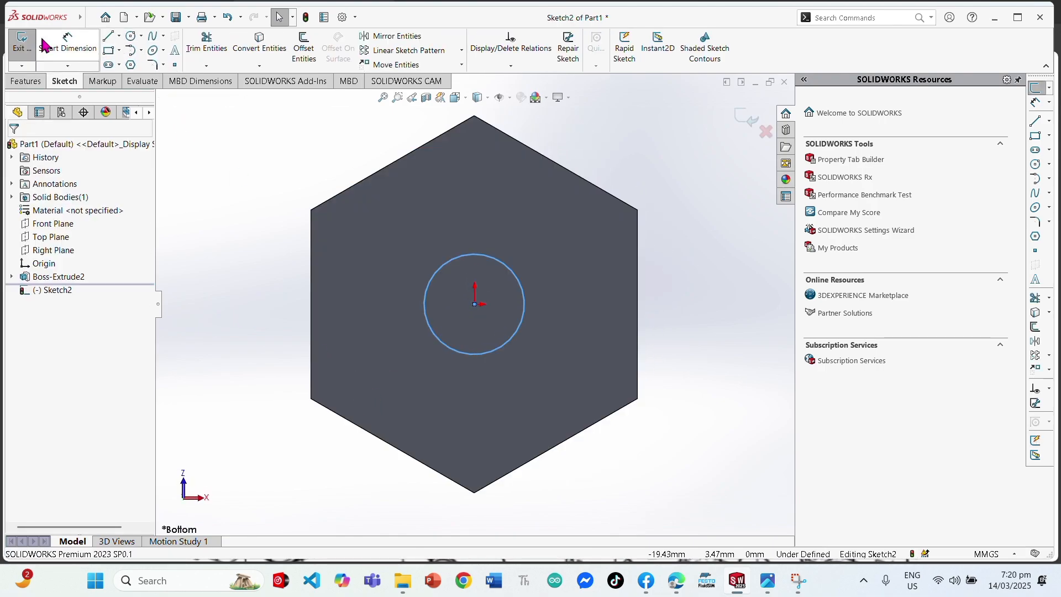
Dimension the circle on the head's underside and set its diameter to 12 mm
click(58, 44)
click(525, 286)
click(591, 307)
text(12)
key(Return)
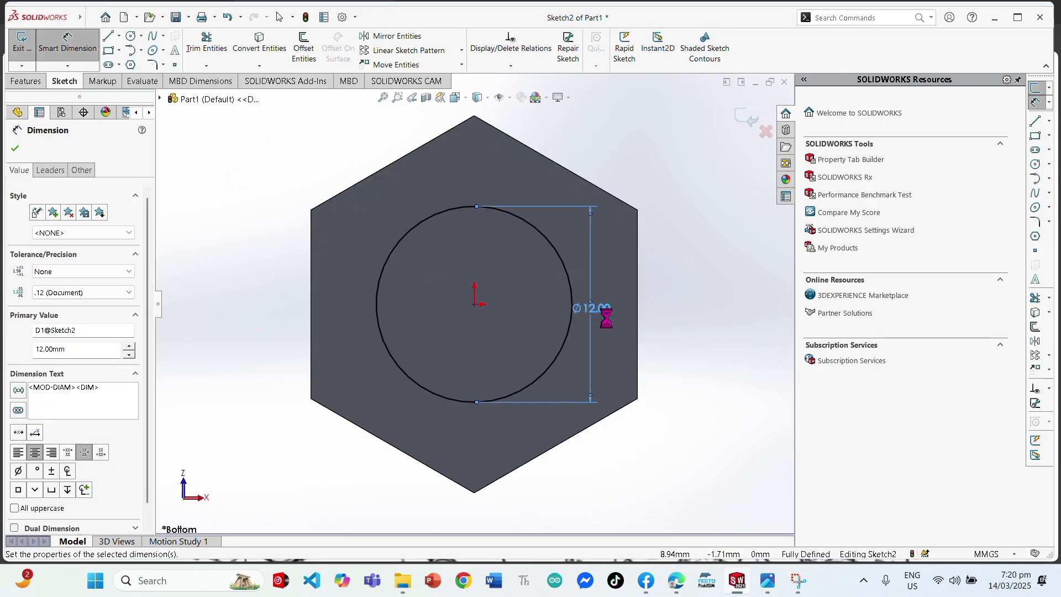
key(Escape)
Extrude the 12 mm circle 70 mm away from the head as the bolt's shank, merged with the head
middle_drag(608, 315, 400, 299)
click(26, 81)
click(28, 48)
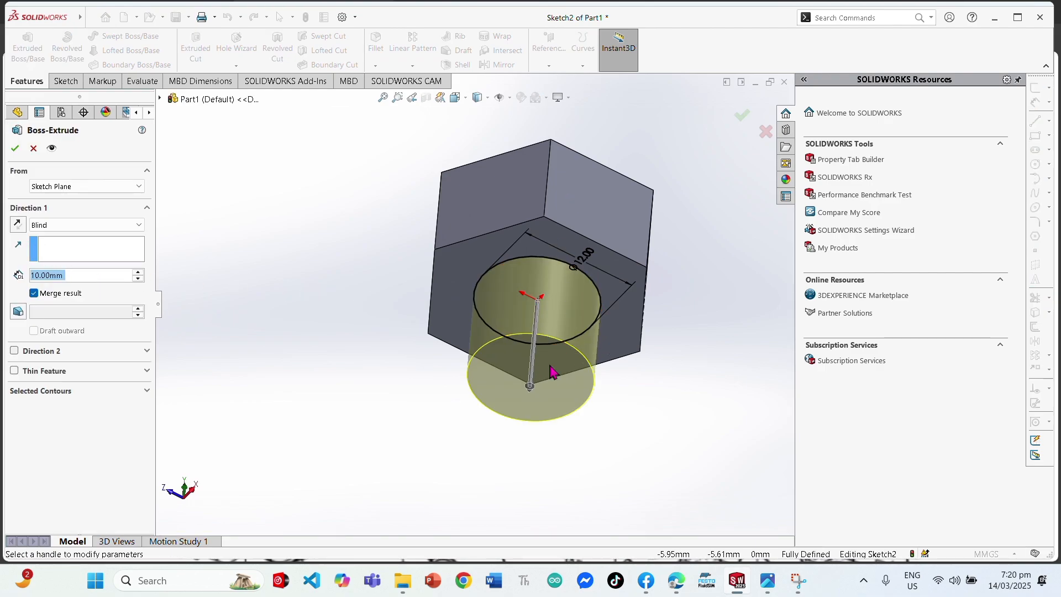
text(70)
key(Return)
scroll(393, 310, up, 3)
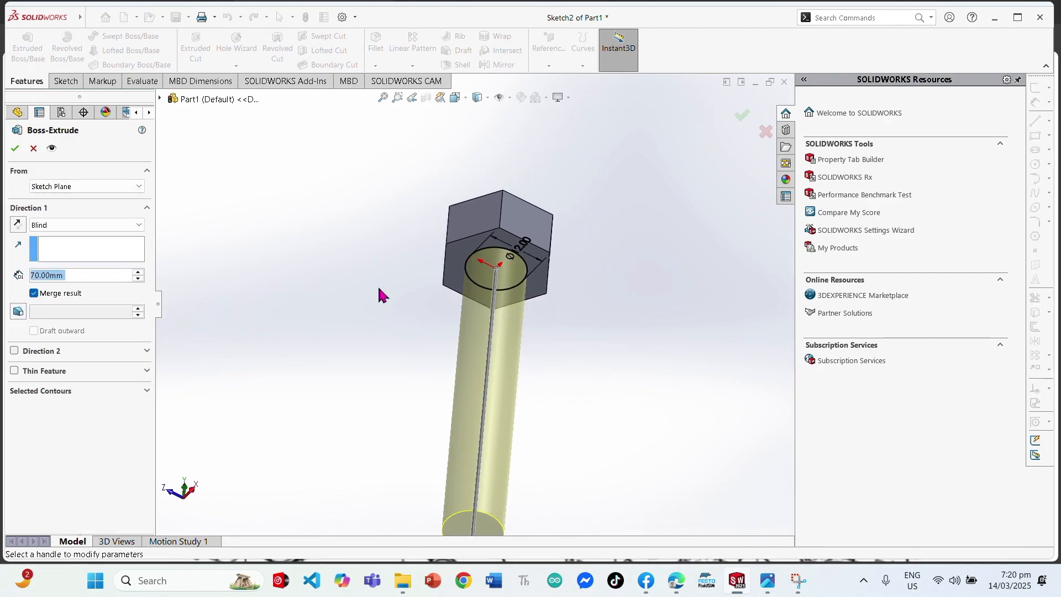
click(15, 148)
scroll(506, 342, up, 4)
middle_drag(506, 342, 550, 470)
click(554, 471)
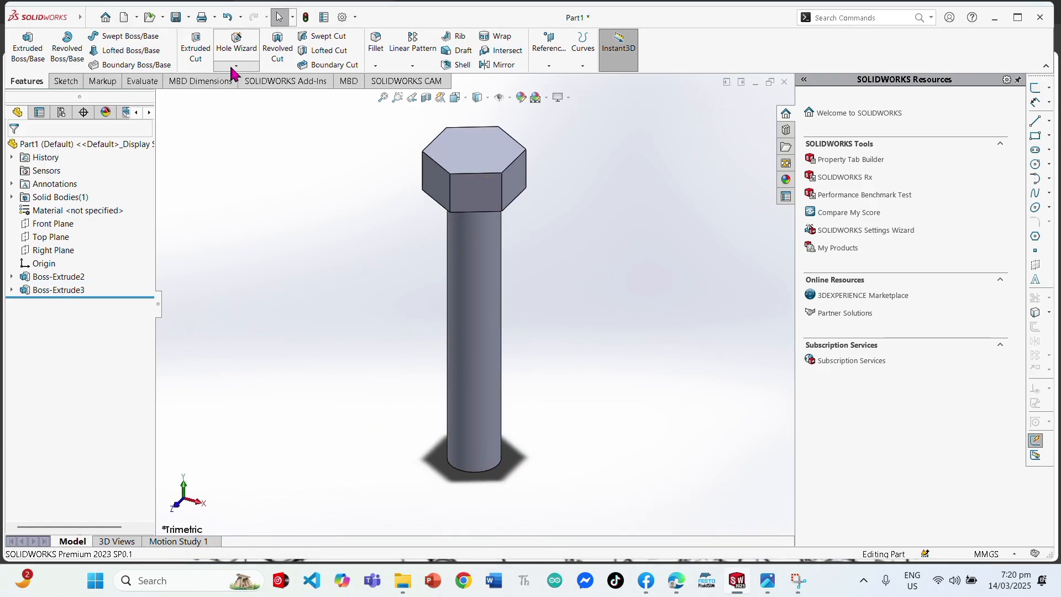
click(236, 67)
click(249, 115)
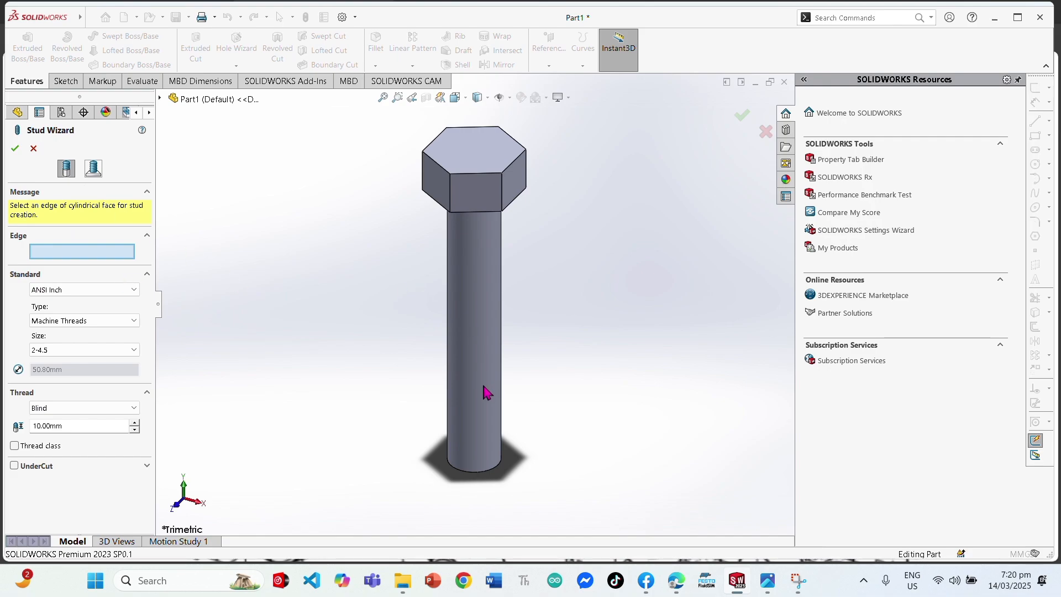
middle_drag(485, 393, 481, 414)
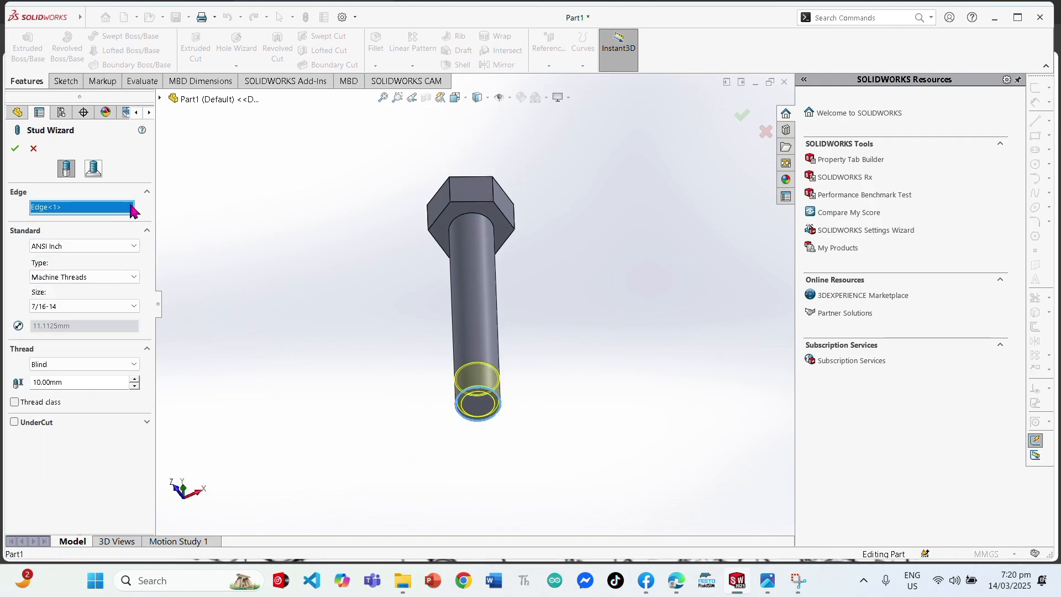
click(33, 149)
Start a Thread feature on the circular edge at the shank's free end and set its type to Metric Die
click(238, 65)
click(245, 105)
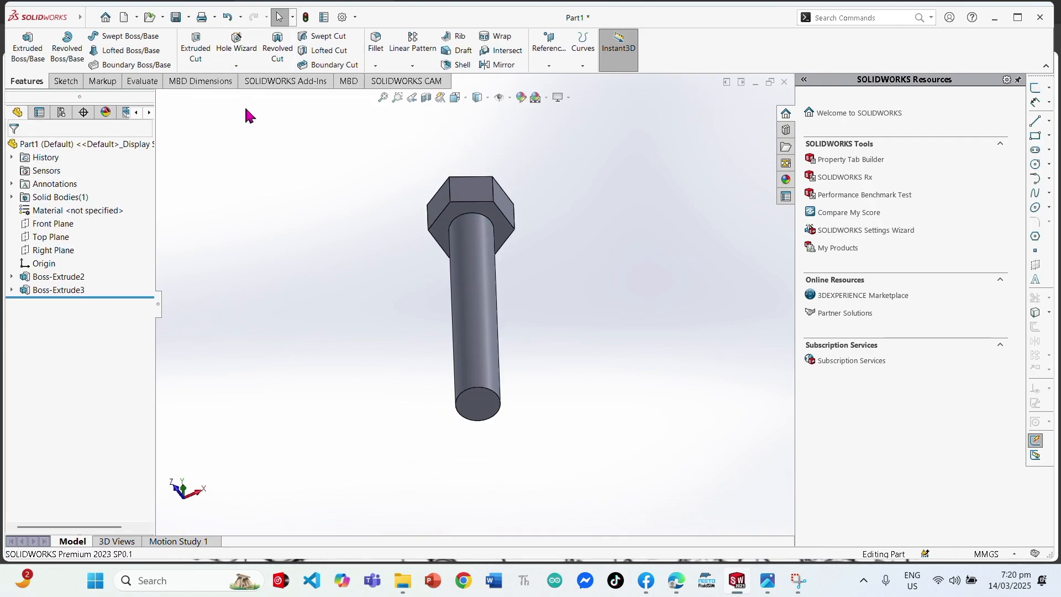
key(Return)
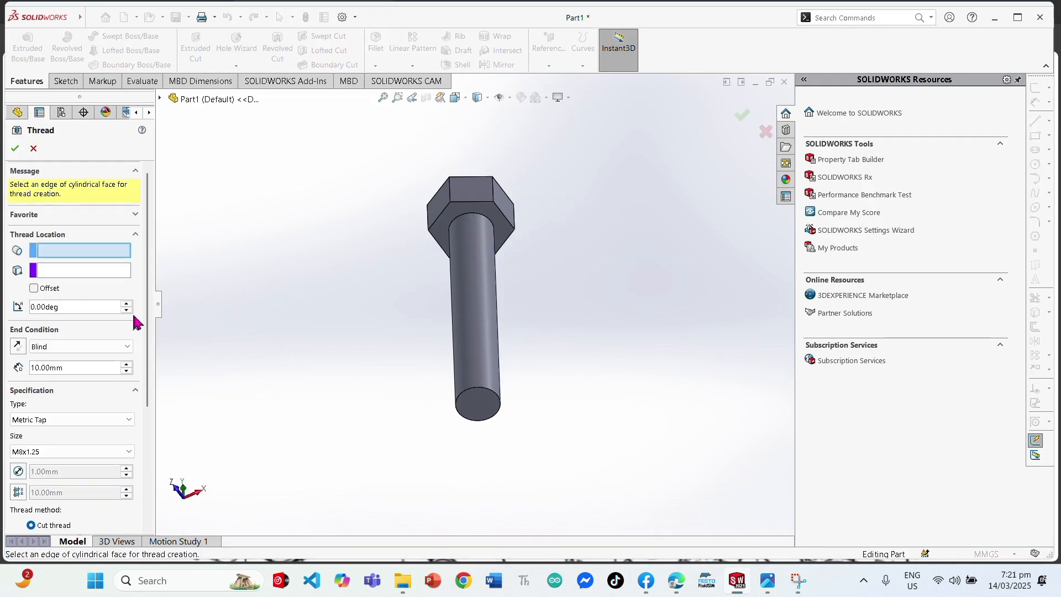
click(494, 397)
scroll(514, 395, down, 5)
middle_drag(514, 395, 500, 301)
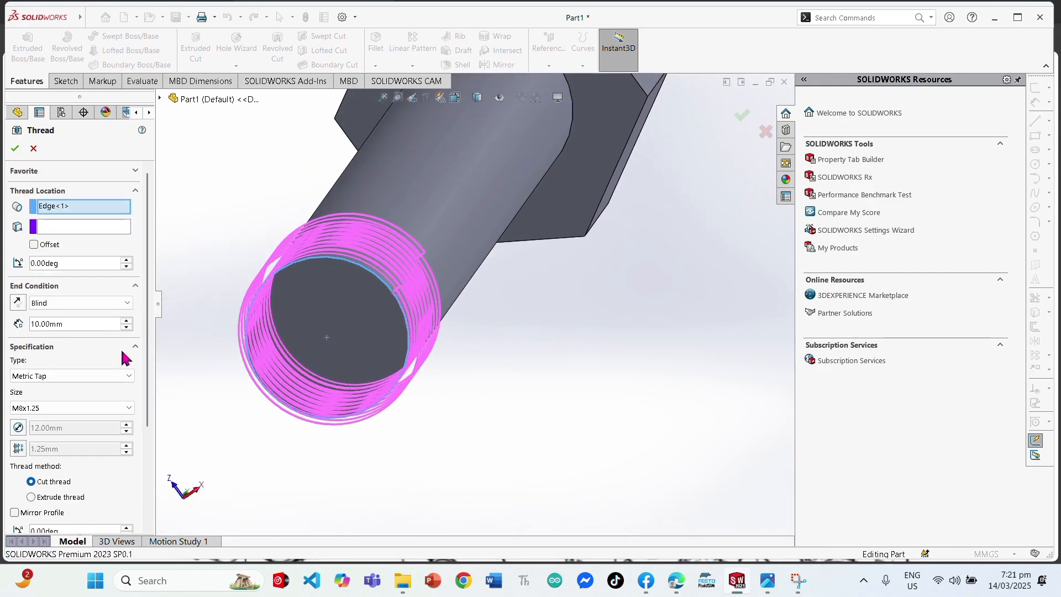
click(105, 376)
click(89, 407)
middle_drag(249, 403, 248, 342)
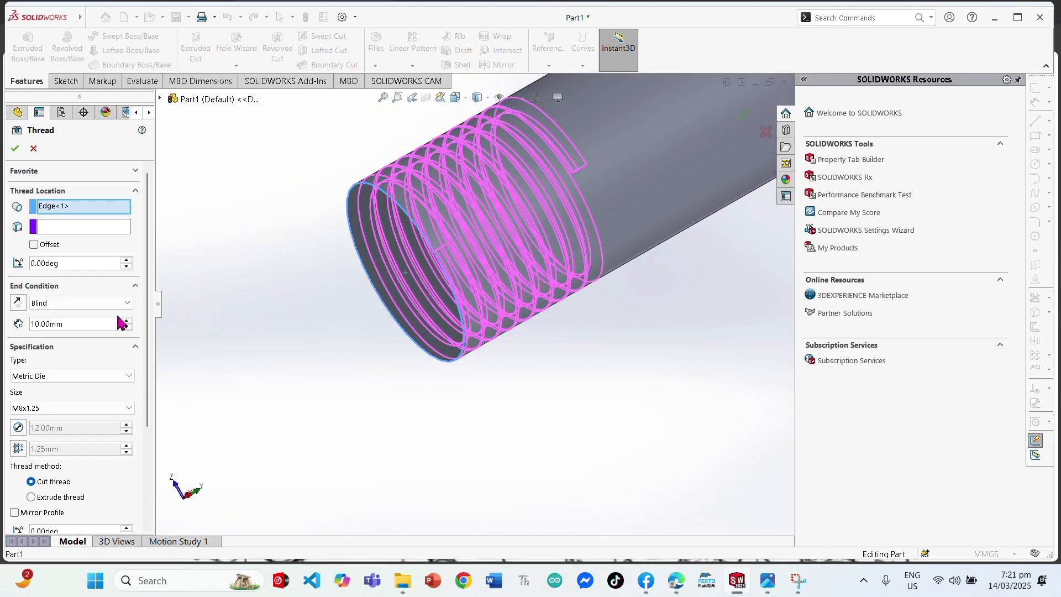
Check the hex bolt's thread callout in the browser's assignment drawing and set the thread size to M12x1.75
click(109, 413)
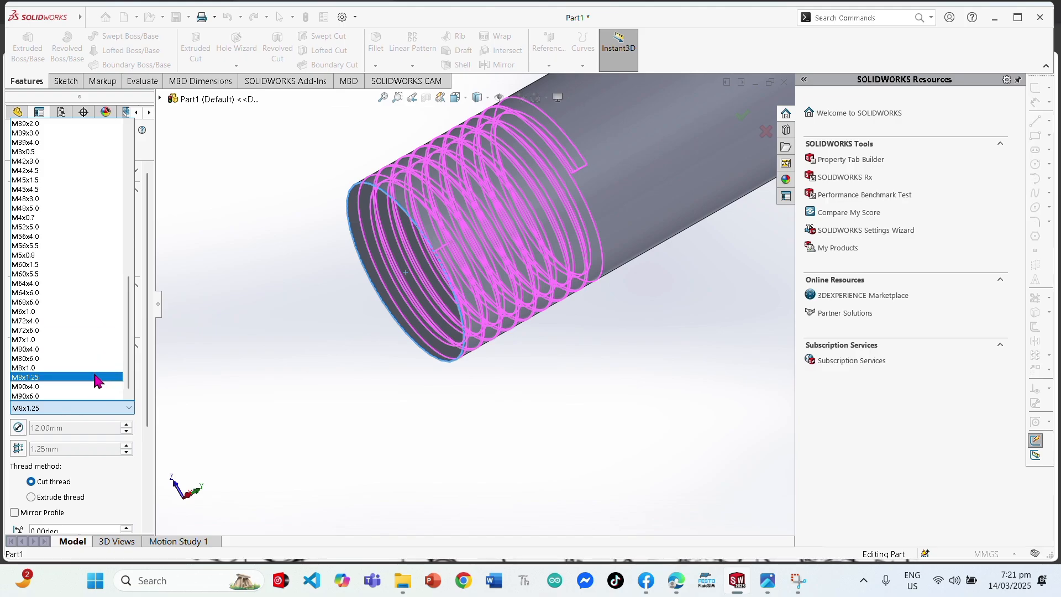
scroll(91, 166, up, 10)
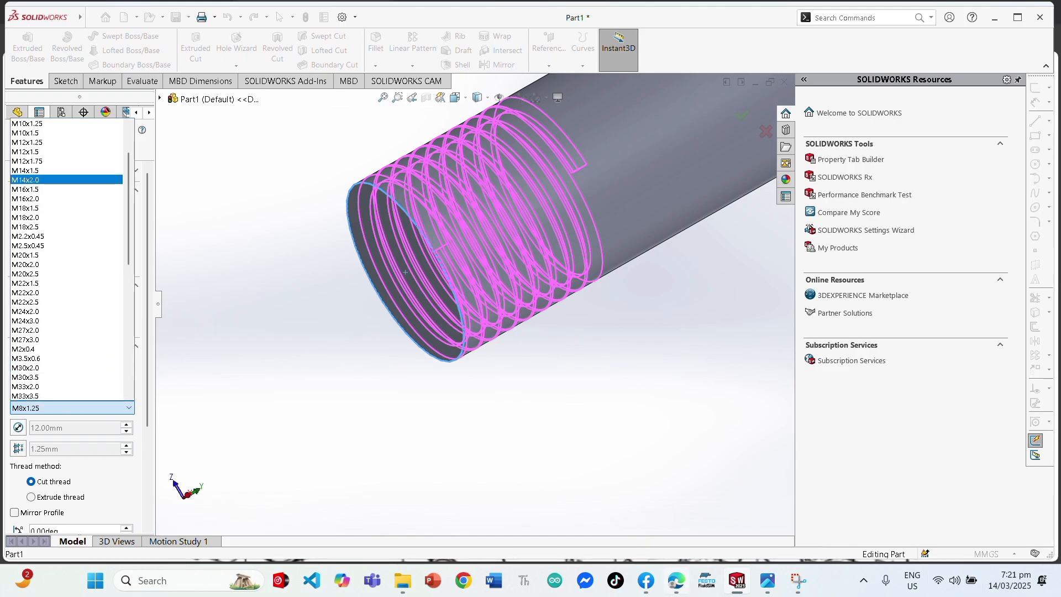
key(alt+Tab)
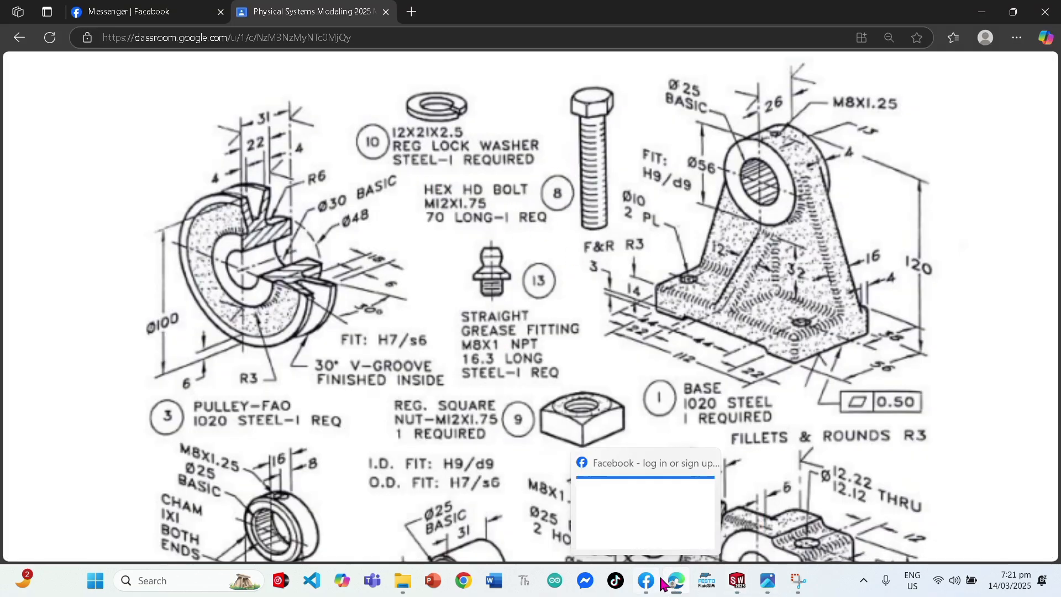
click(738, 580)
click(127, 409)
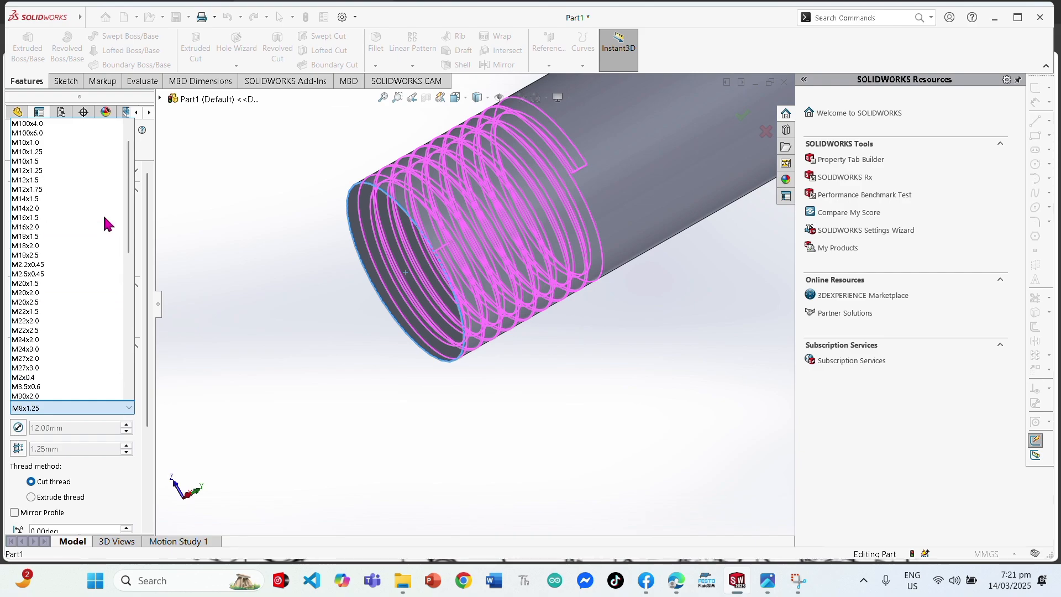
click(78, 237)
scroll(476, 302, up, 6)
scroll(442, 310, down, 5)
middle_drag(442, 309, 244, 293)
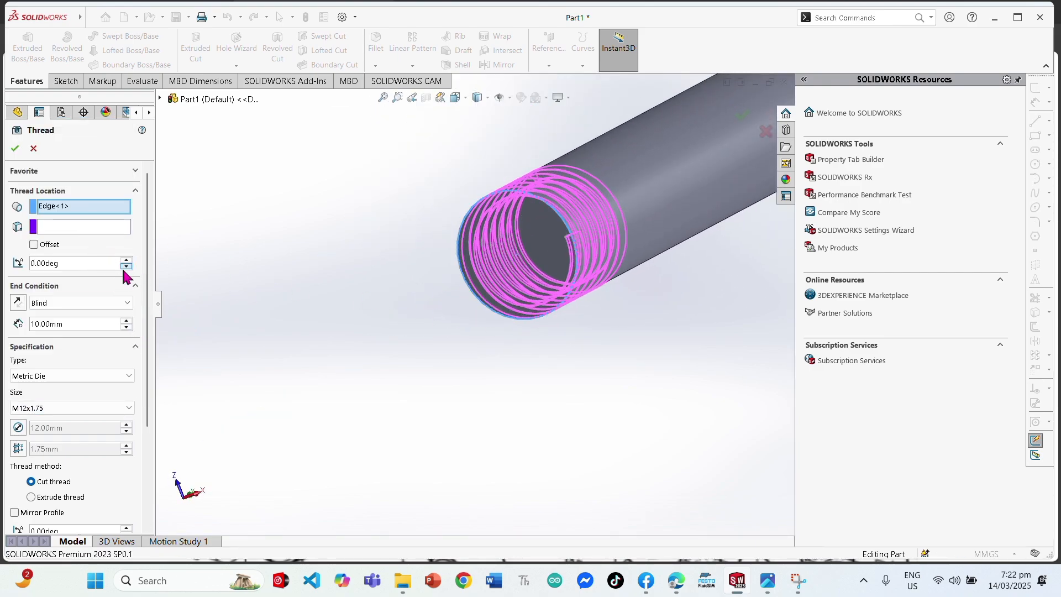
scroll(436, 294, up, 3)
scroll(123, 336, down, 4)
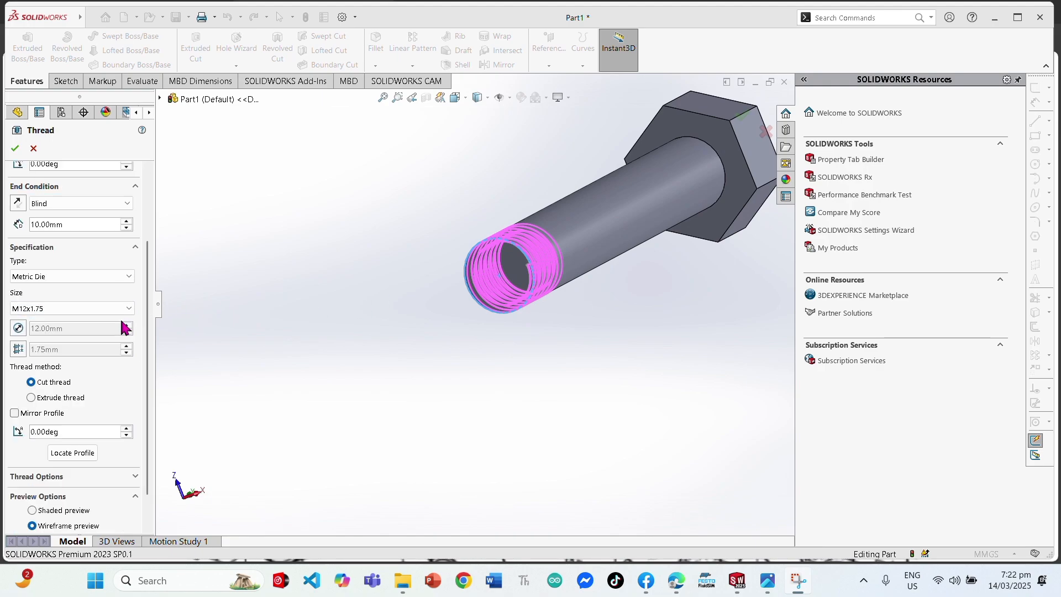
scroll(73, 351, up, 3)
scroll(135, 308, up, 1)
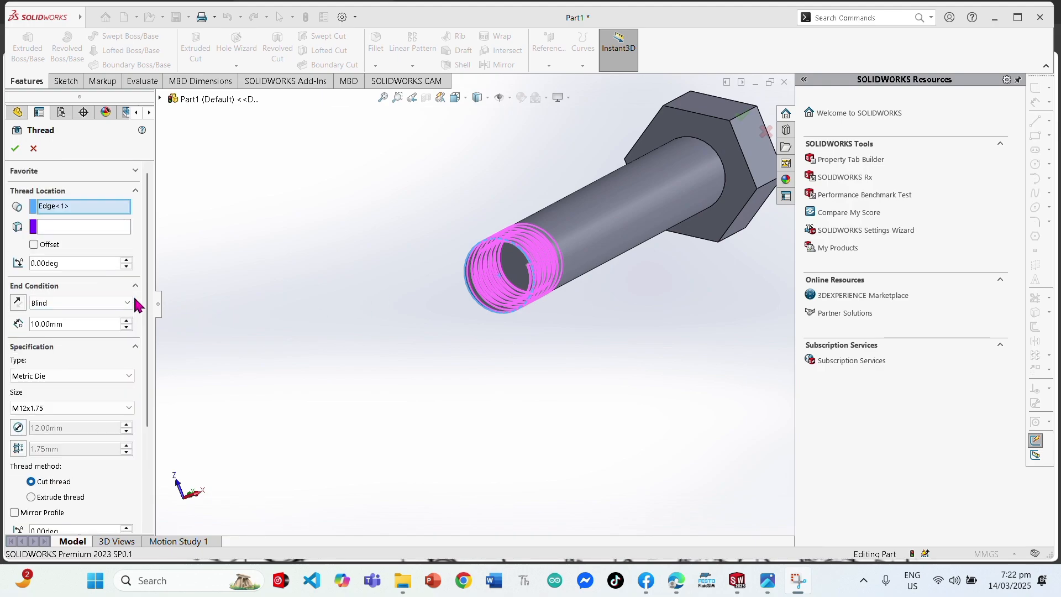
click(136, 286)
click(136, 286)
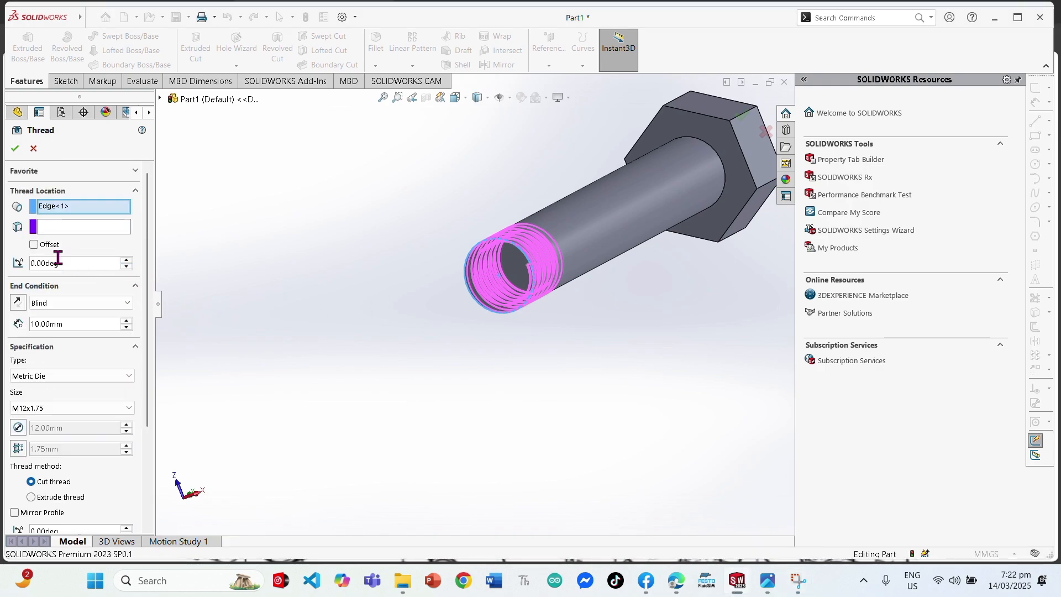
scroll(102, 442, down, 4)
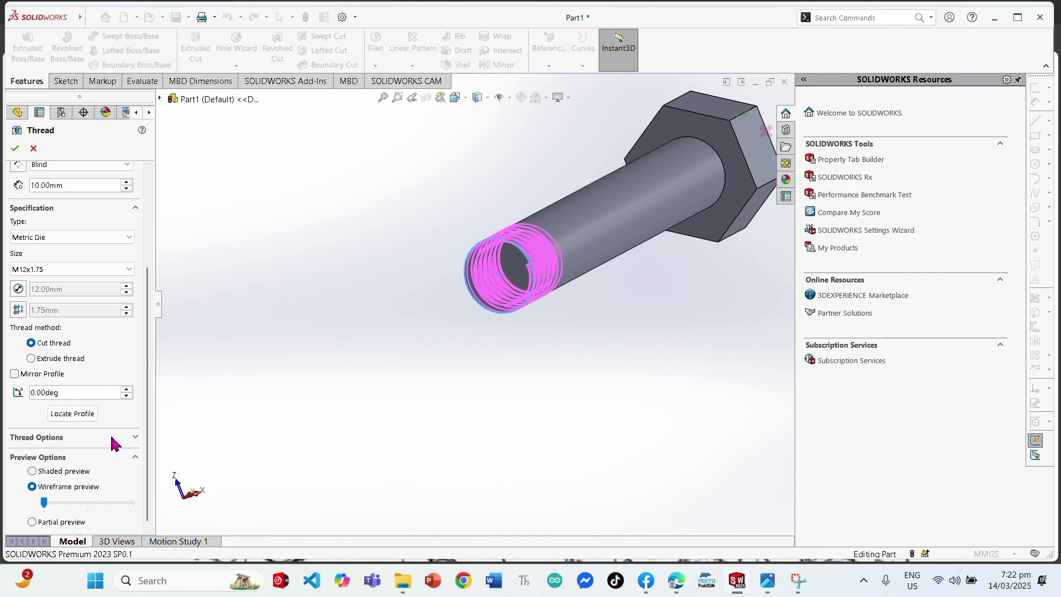
click(111, 437)
scroll(109, 276, up, 3)
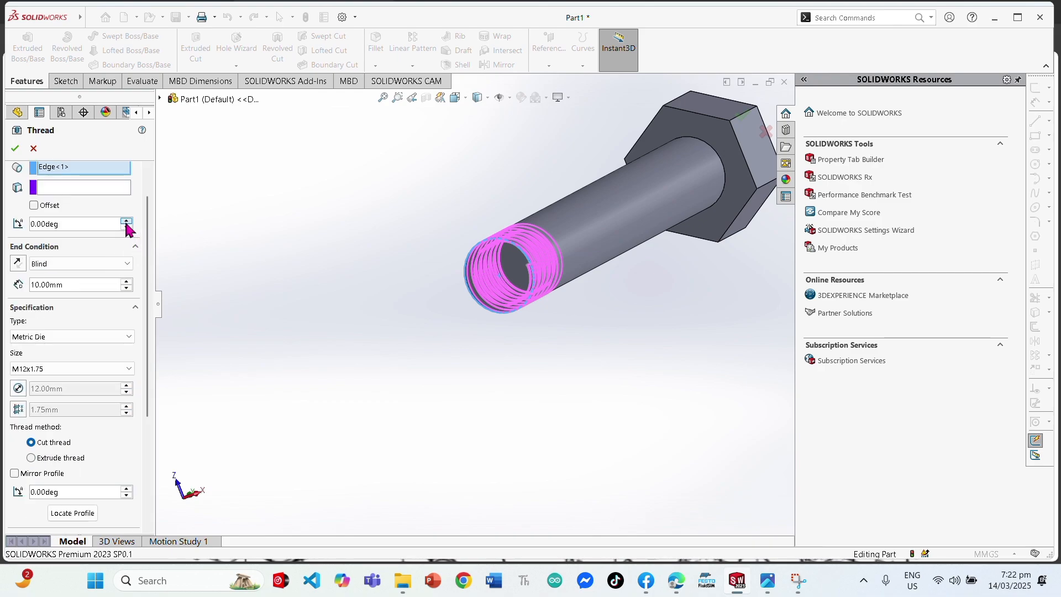
Set the thread's blind depth to 70 mm to match the shank's length
drag(128, 287, 130, 284)
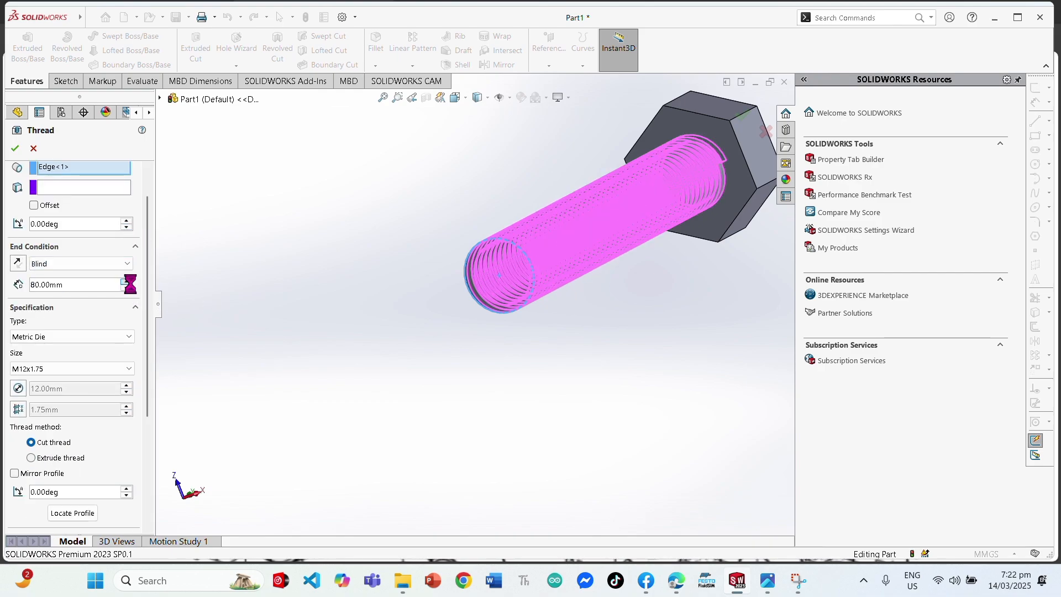
middle_drag(252, 270, 400, 306)
scroll(399, 307, up, 4)
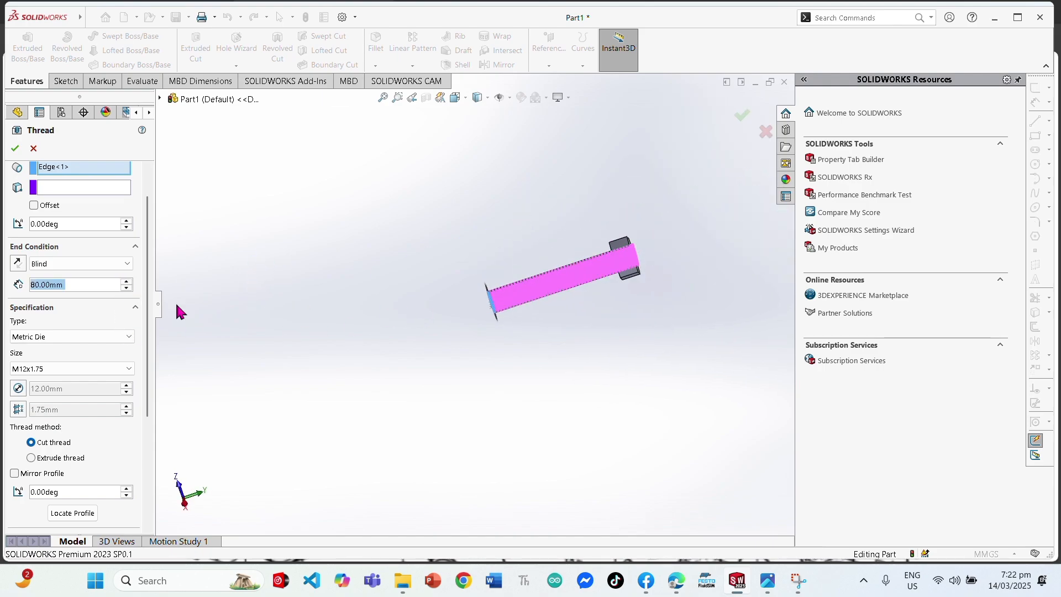
click(127, 288)
scroll(516, 291, up, 3)
middle_drag(515, 292, 534, 273)
scroll(512, 309, down, 7)
middle_drag(511, 309, 468, 322)
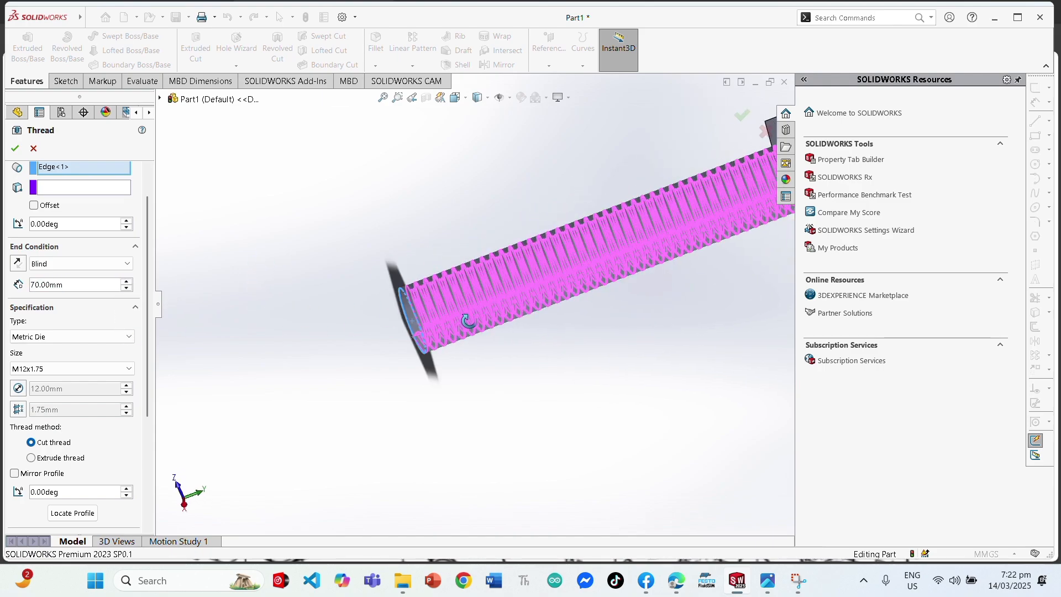
Offset the thread start 5 mm outward beyond the shank's free end, set the blind depth to 80 mm and create the cut thread
scroll(467, 321, up, 2)
click(34, 205)
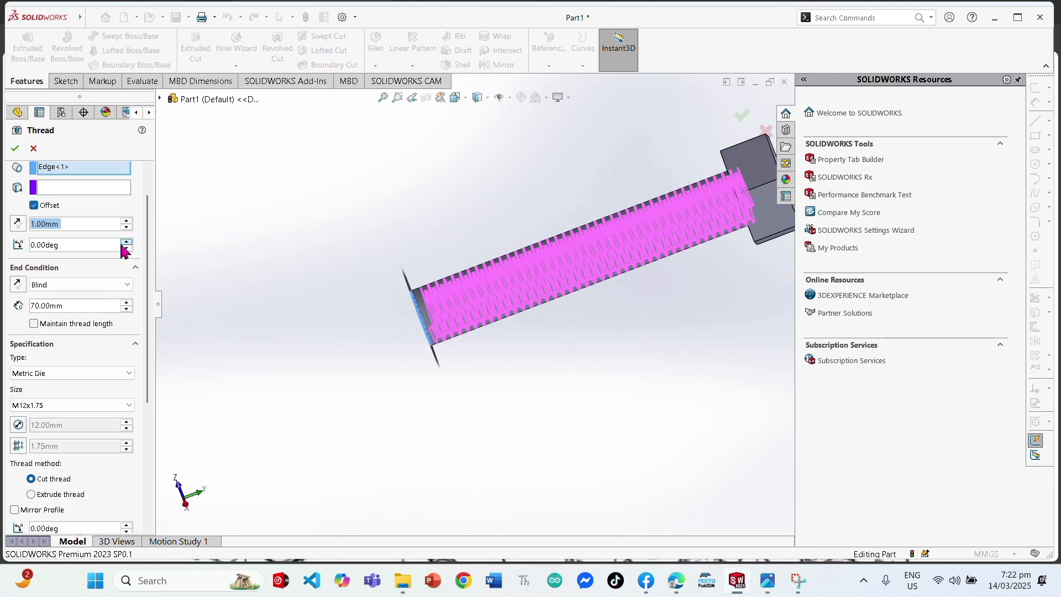
click(17, 223)
text(5)
key(Return)
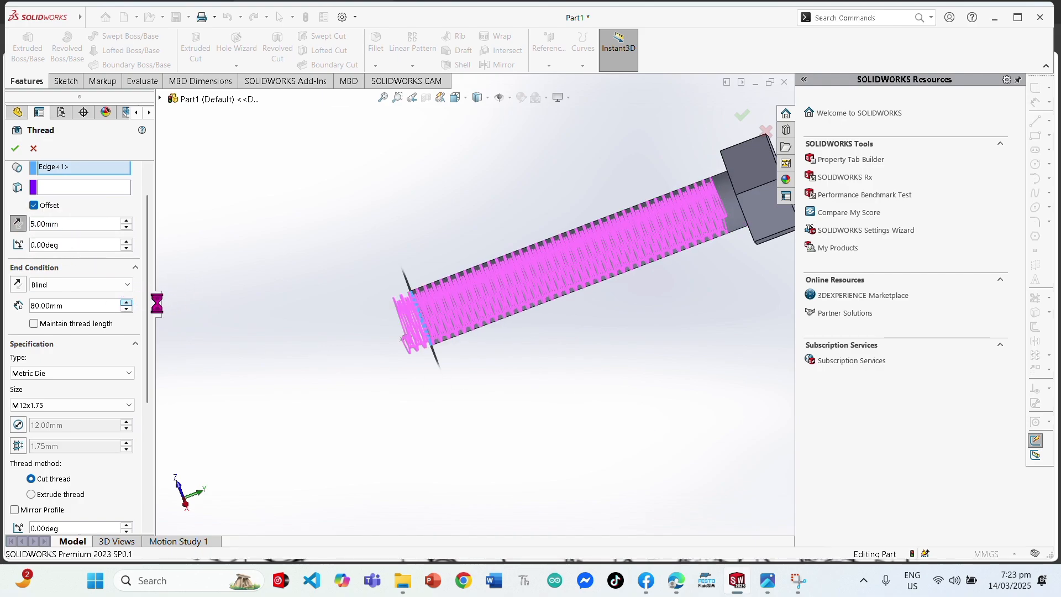
middle_drag(293, 263, 371, 275)
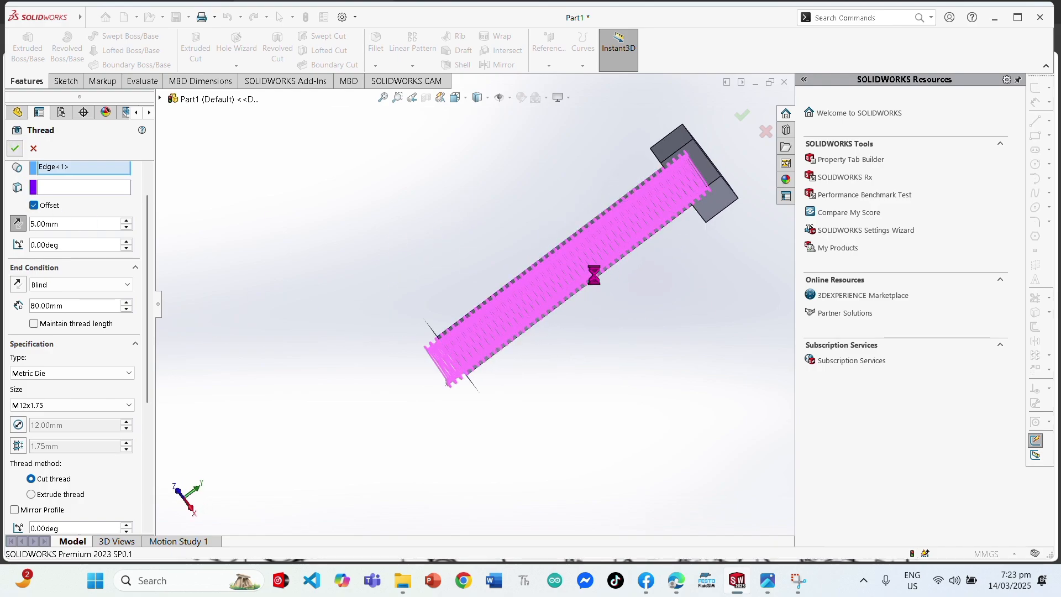
middle_drag(506, 290, 455, 229)
Show the bolt in isometric orientation and examine the finished thread and the hex head
key(space)
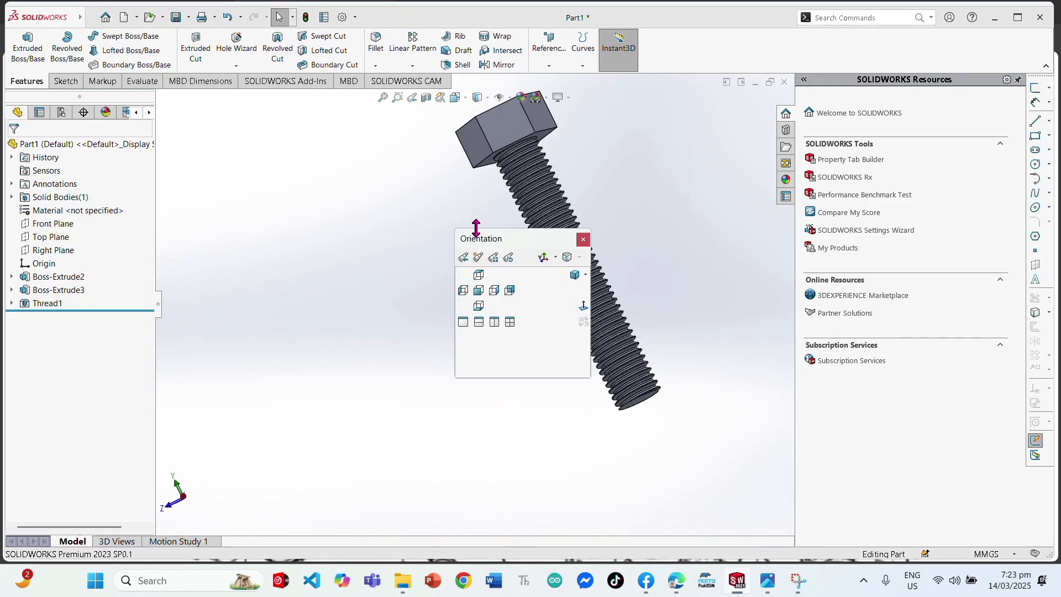
click(575, 276)
middle_drag(540, 290, 500, 188)
scroll(489, 374, down, 7)
middle_drag(496, 347, 500, 429)
scroll(459, 254, up, 11)
scroll(443, 135, down, 10)
middle_drag(482, 267, 517, 419)
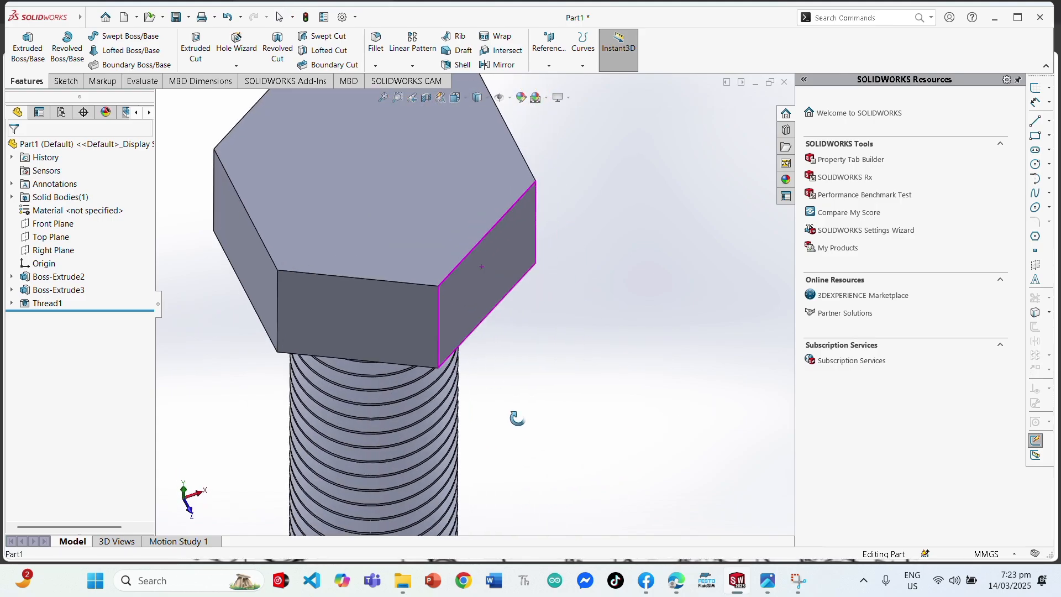
Sketch a circle centred on the origin on the head's top face, slightly smaller than the hexagon
click(341, 203)
click(389, 172)
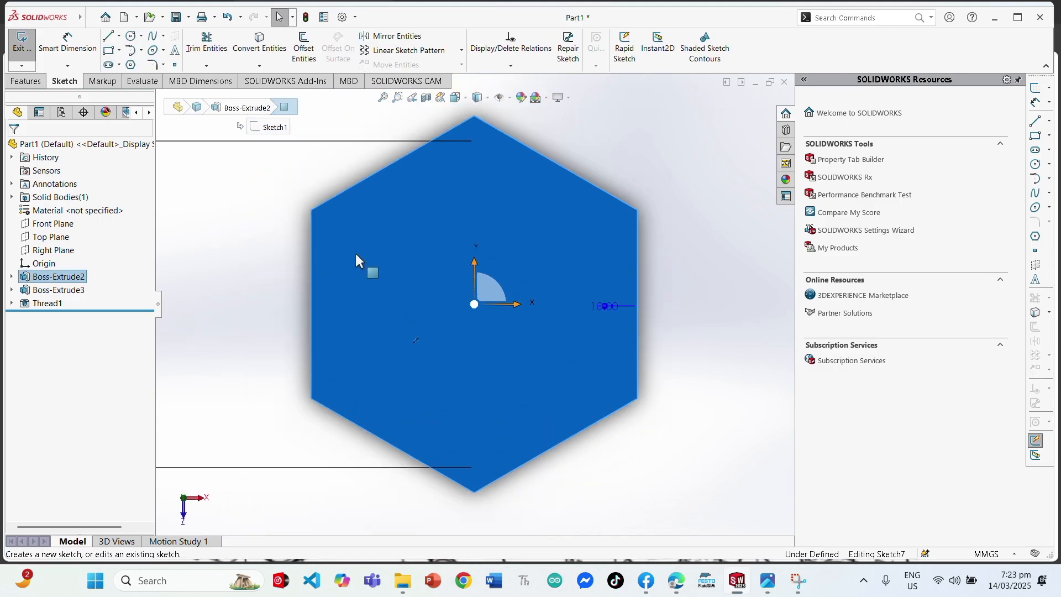
click(131, 35)
click(474, 304)
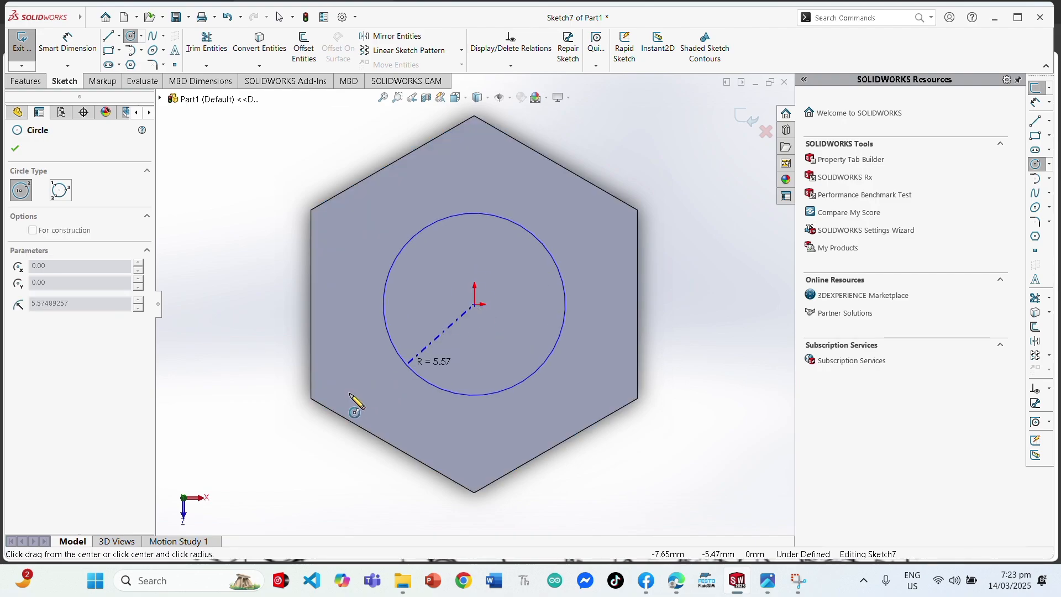
click(349, 402)
key(Escape)
Start a boss extrusion of the circle on the head's top face
middle_drag(442, 319, 463, 243)
scroll(461, 242, down, 4)
click(26, 81)
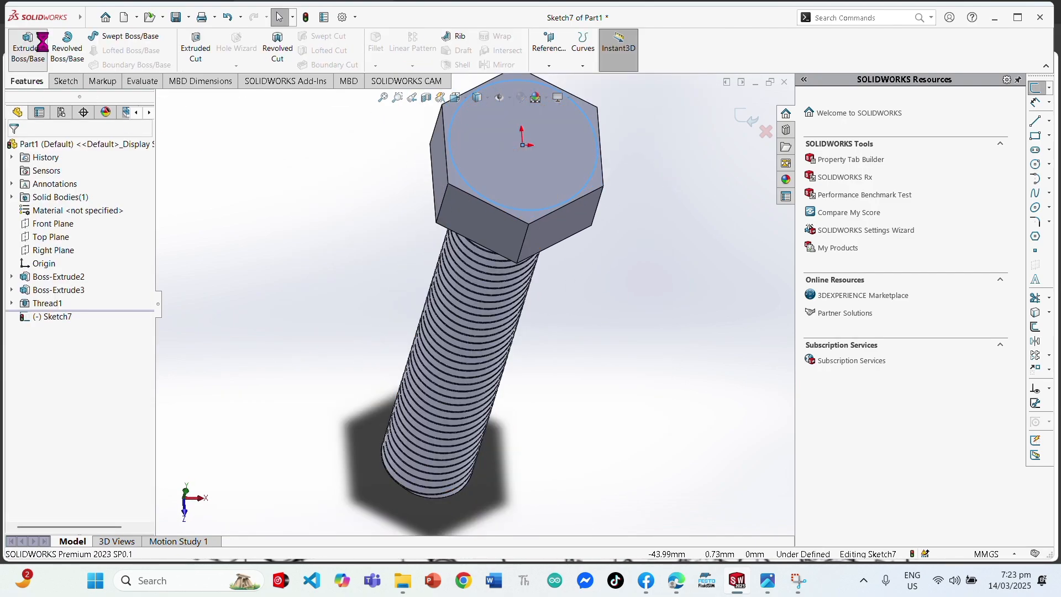
click(27, 44)
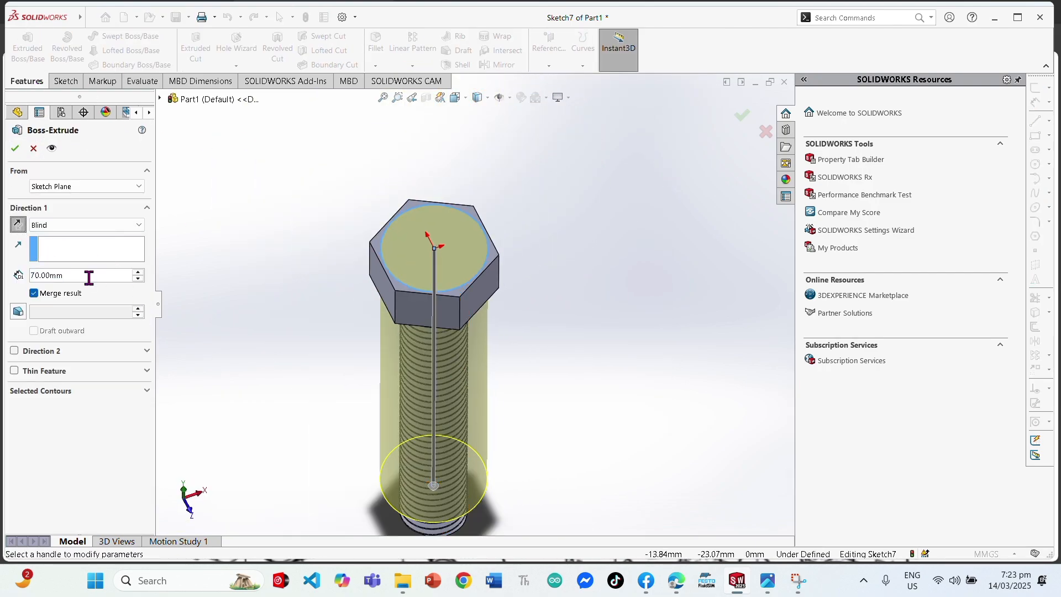
Try the Up To Surface and Up To Vertex end conditions for the circle's extrusion
click(95, 225)
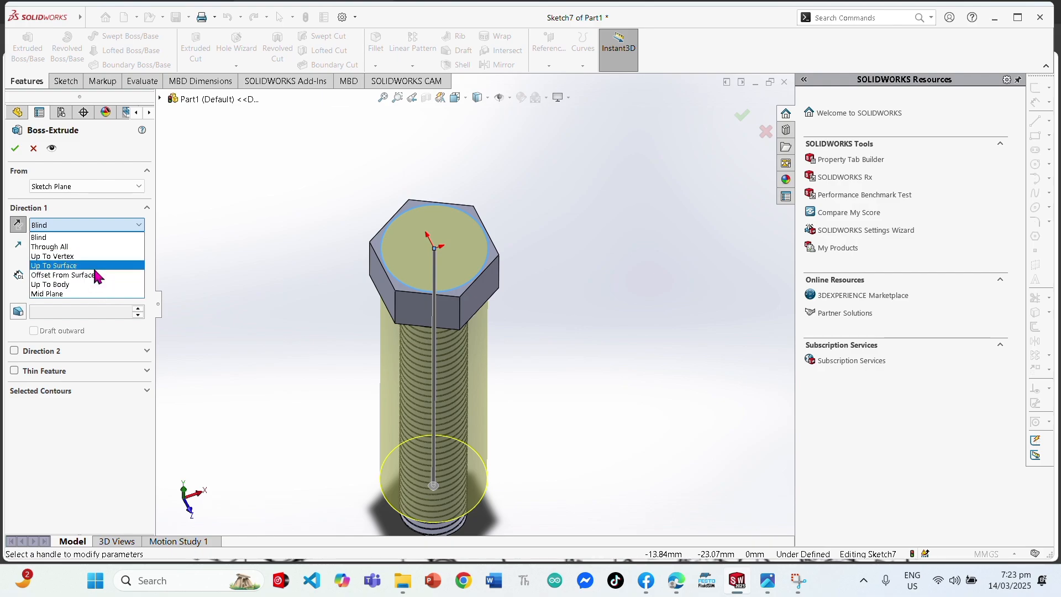
click(97, 265)
middle_drag(194, 296, 484, 226)
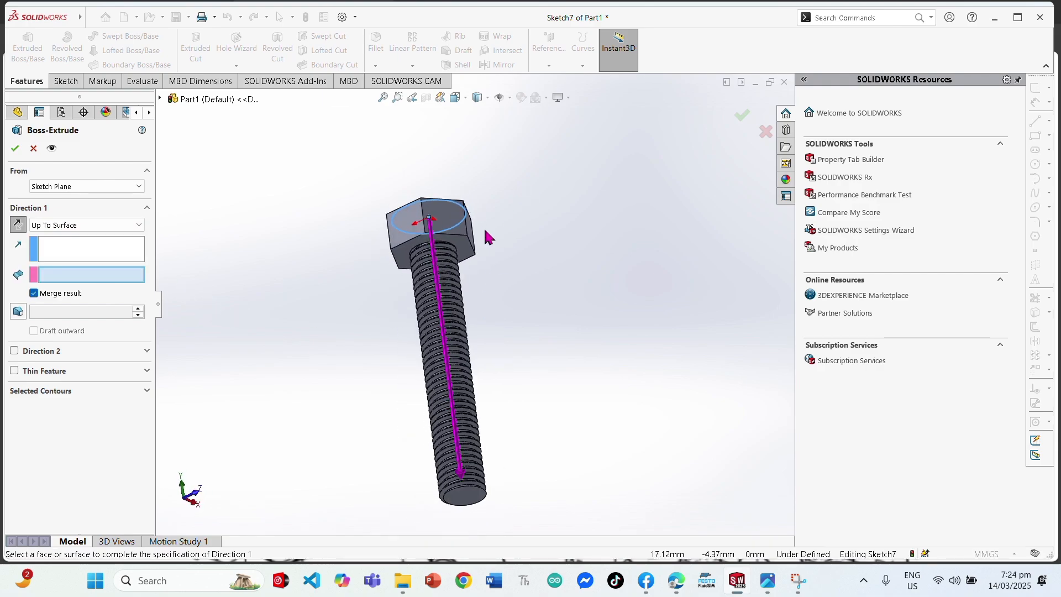
scroll(483, 227, down, 6)
click(121, 225)
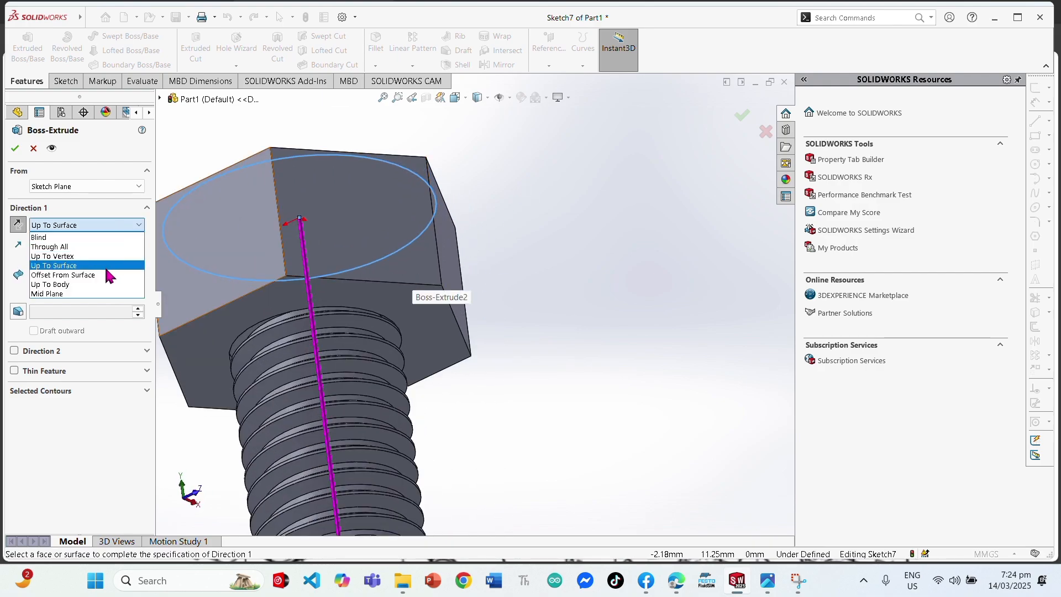
click(101, 254)
scroll(370, 336, up, 5)
scroll(459, 332, up, 1)
scroll(462, 349, down, 1)
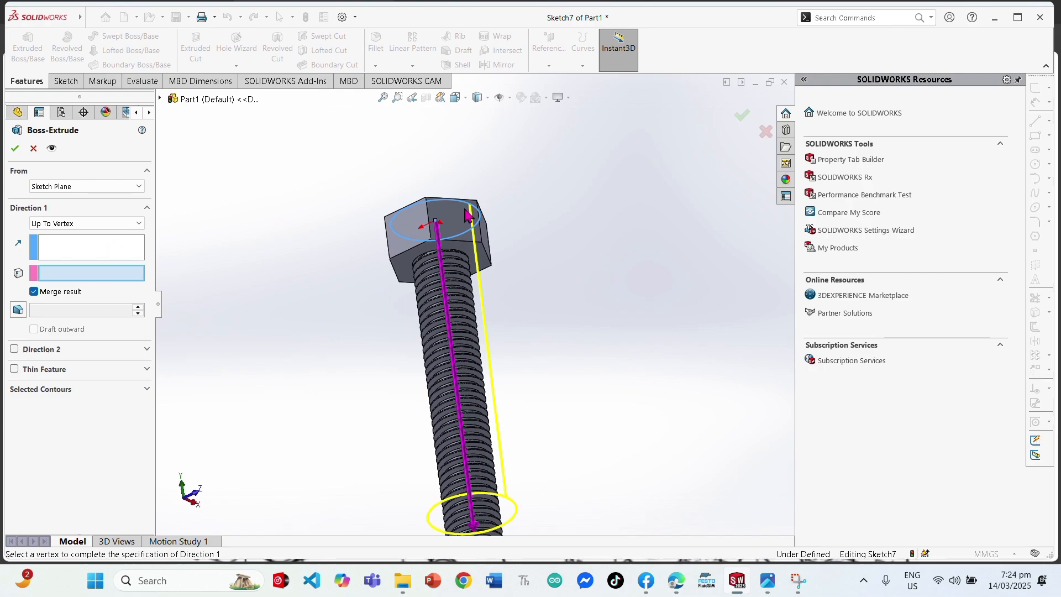
mouse_move(466, 210)
middle_down()
mouse_move(453, 282)
mouse_move(447, 231)
mouse_move(459, 194)
middle_up()
Extrude the circle 10 mm blind down into the head, merged with the body
text(10)
key(Return)
scroll(459, 304, up, 2)
scroll(476, 193, down, 8)
middle_drag(490, 303, 369, 388)
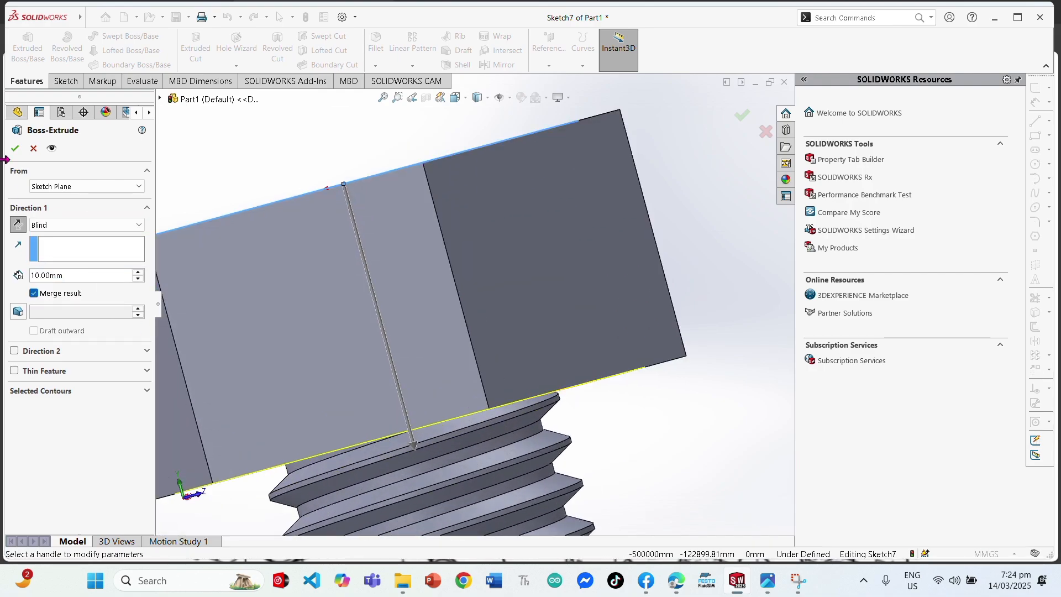
key(Return)
middle_drag(391, 303, 749, 256)
scroll(337, 362, down, 5)
scroll(376, 535, up, 5)
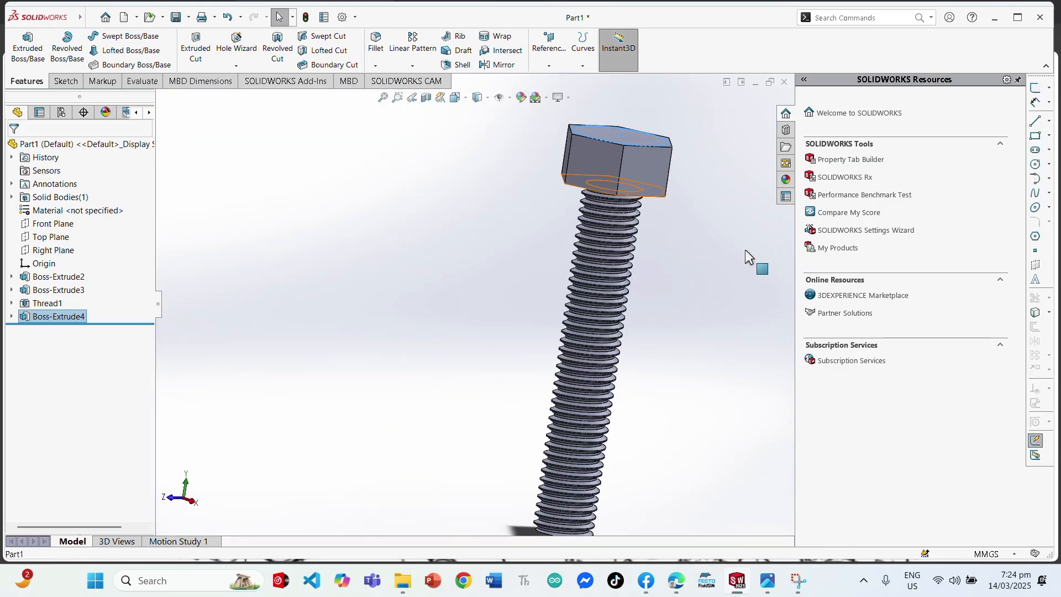